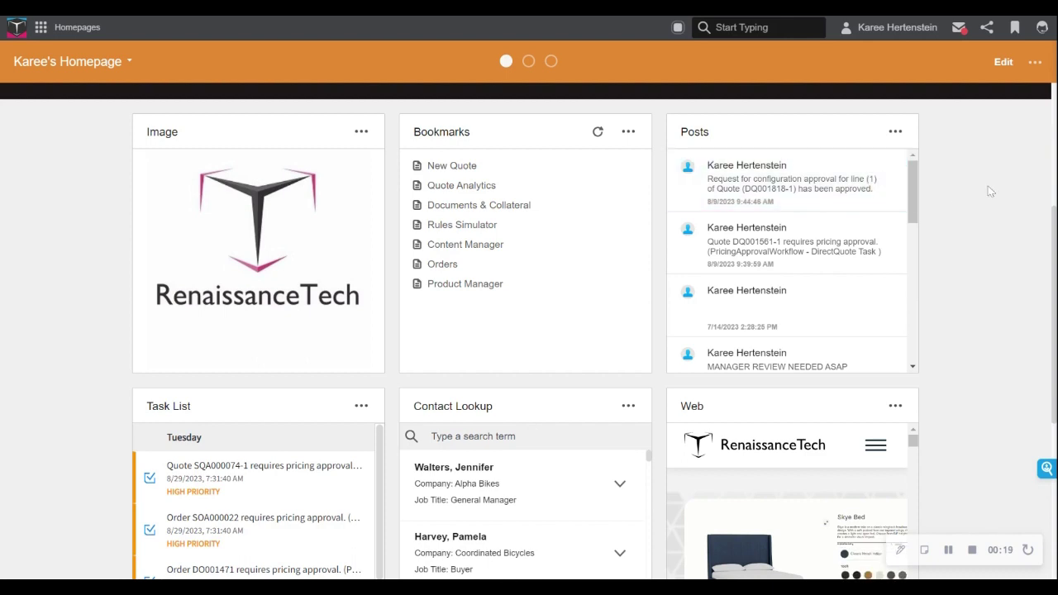
- Open the Quotes list and filter it to show only quotes with Open status
{"action": "scroll", "coordinate": [992, 190], "scroll_direction": "down", "scroll_amount": 1}
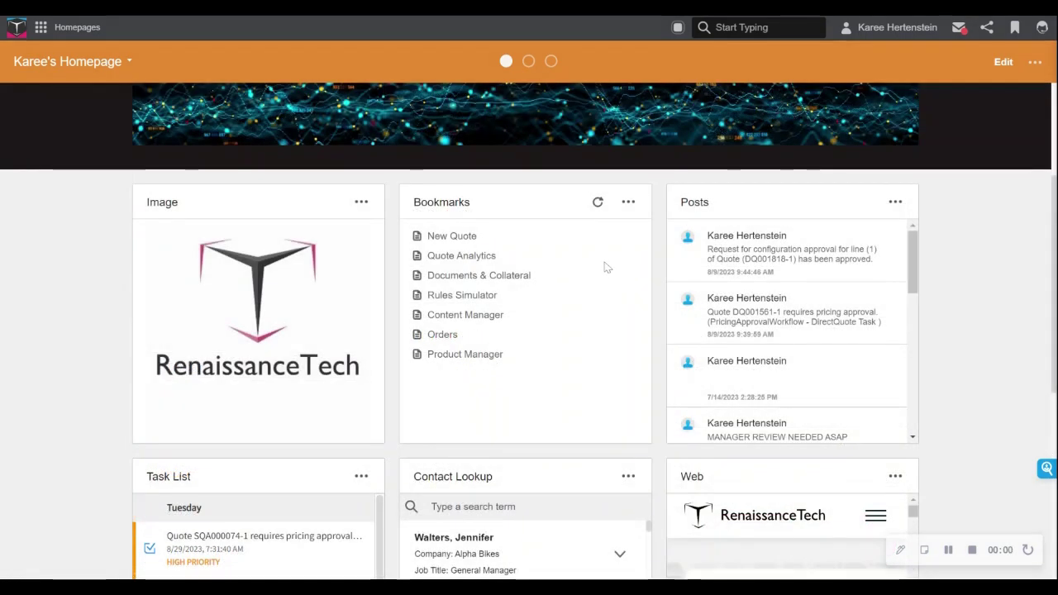
{"action": "left_click", "coordinate": [465, 238]}
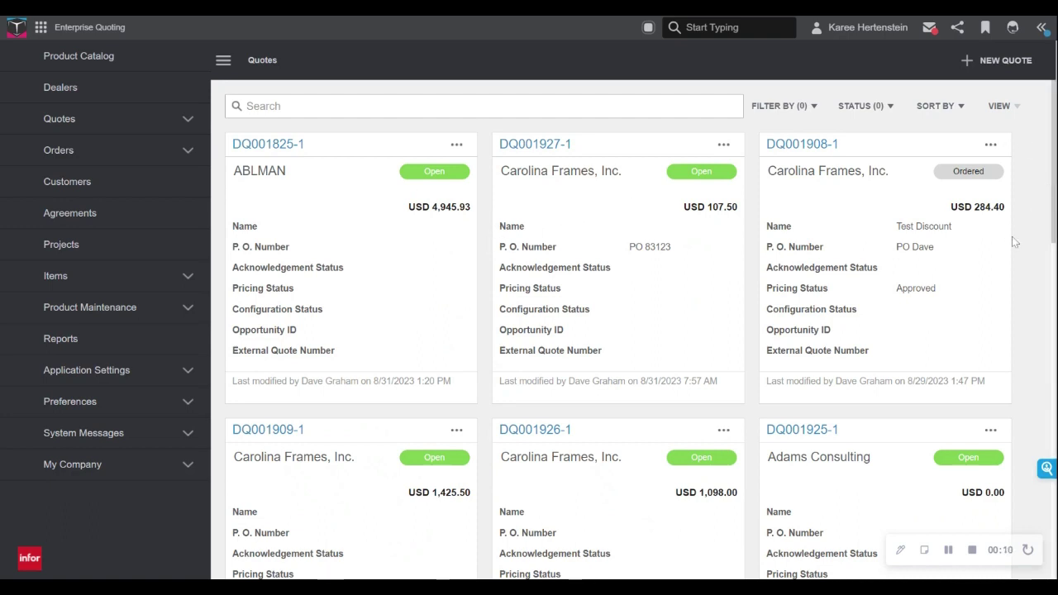
{"action": "left_click", "coordinate": [789, 108]}
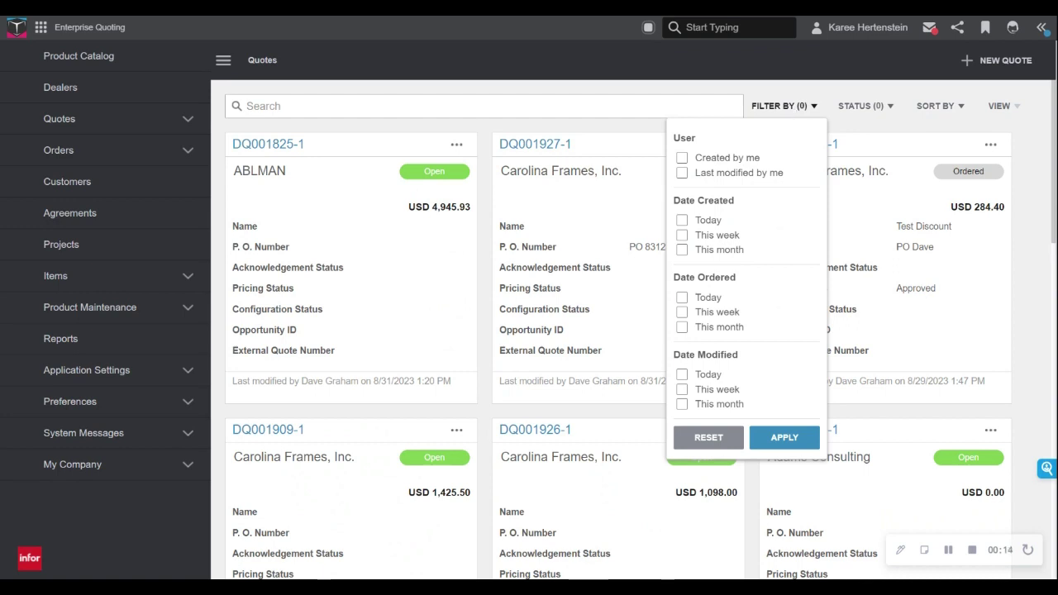
{"action": "left_click", "coordinate": [682, 158]}
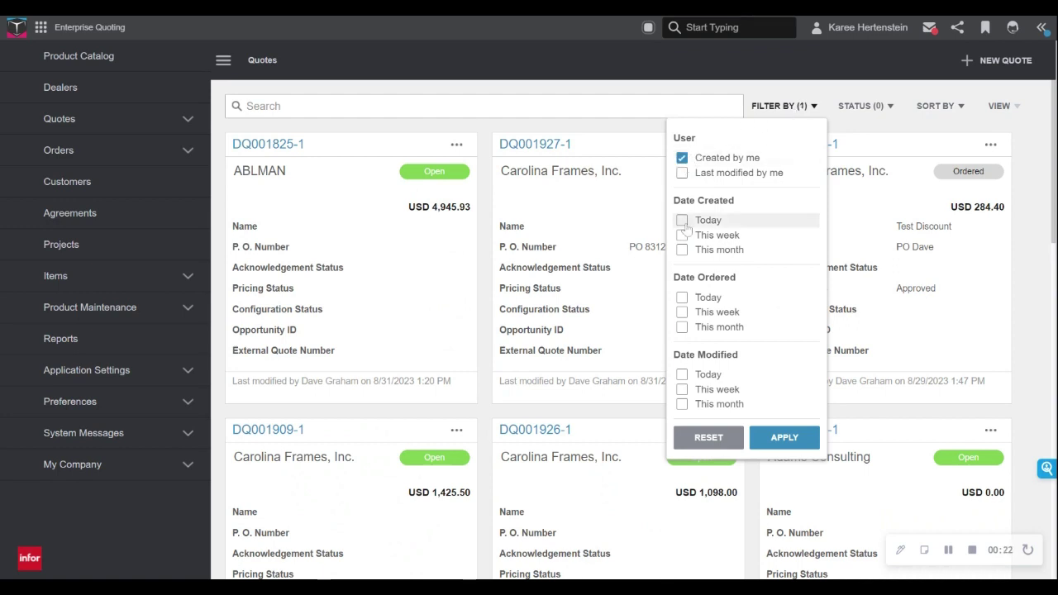
{"action": "left_click", "coordinate": [682, 220]}
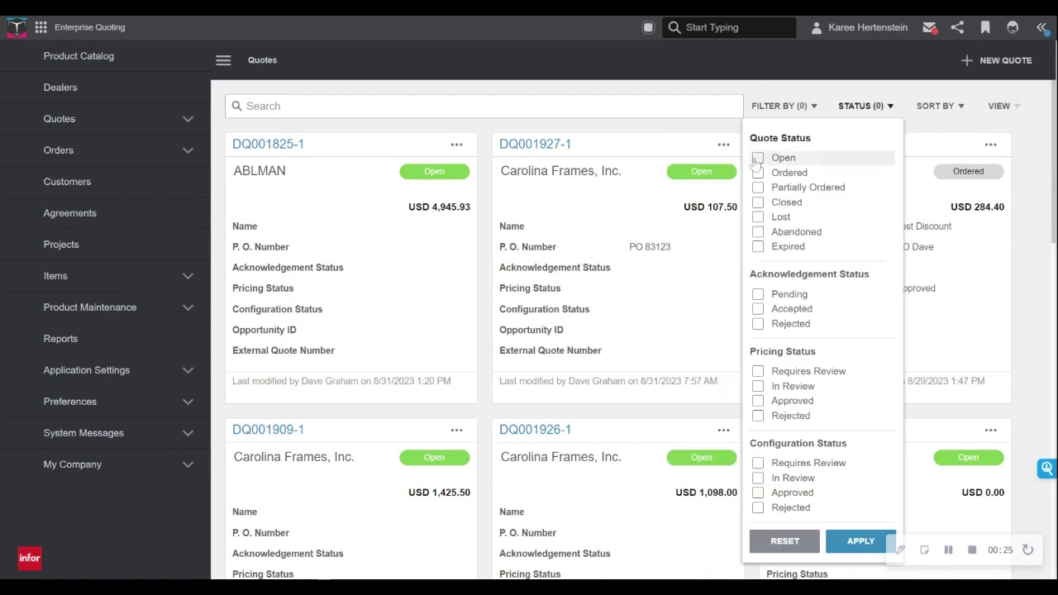
{"action": "left_click", "coordinate": [759, 159]}
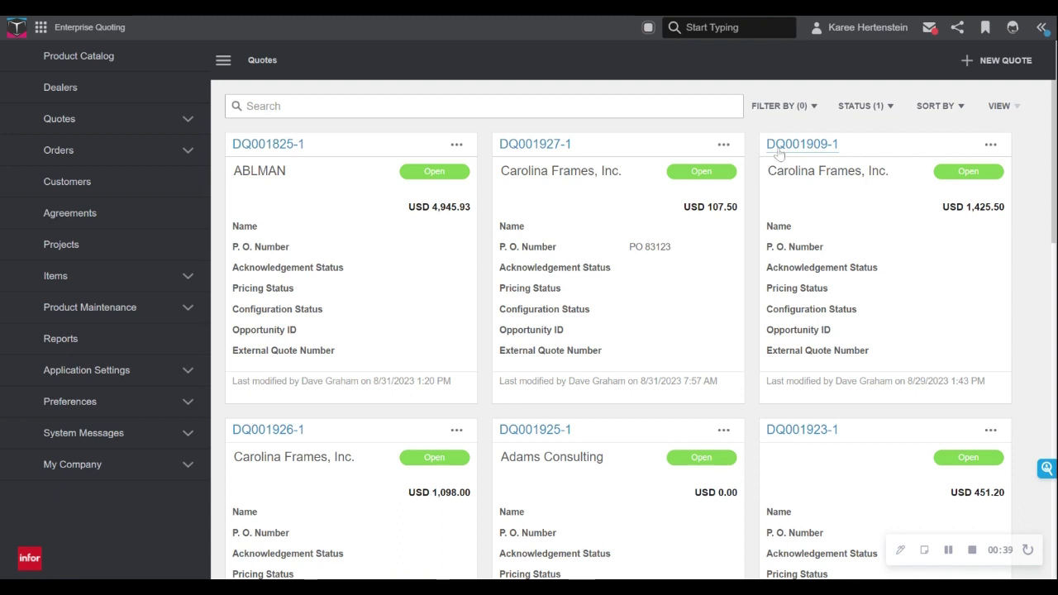
{"action": "left_click", "coordinate": [778, 150]}
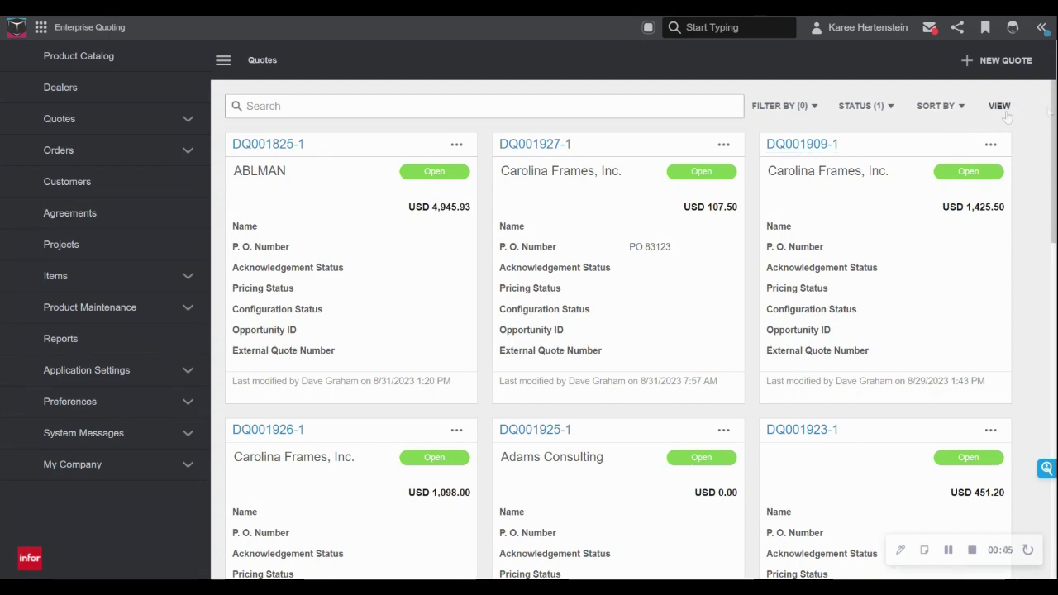
{"action": "left_click", "coordinate": [1007, 115]}
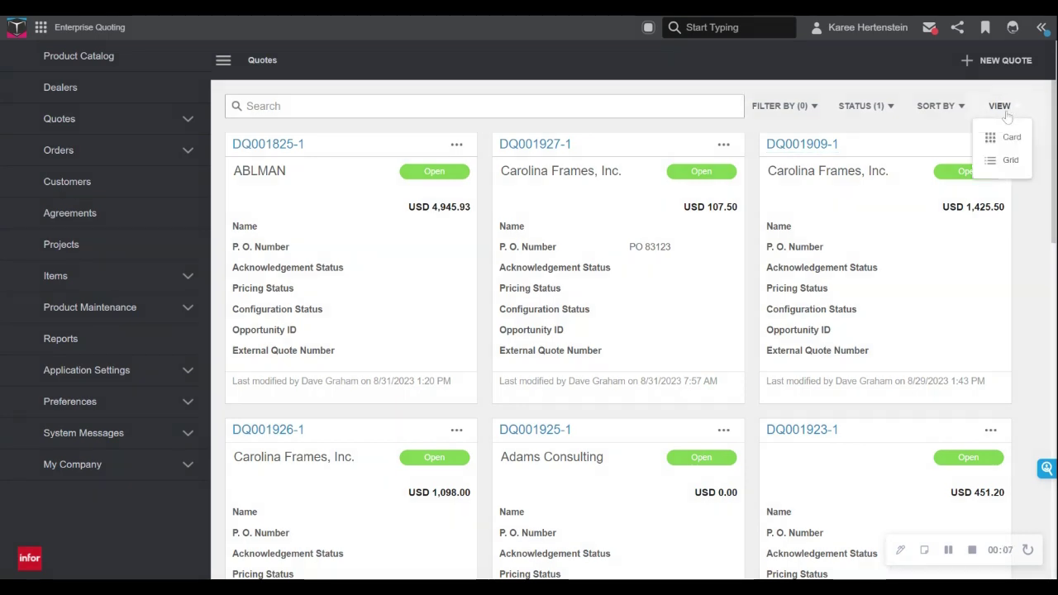
{"action": "left_click", "coordinate": [1007, 161]}
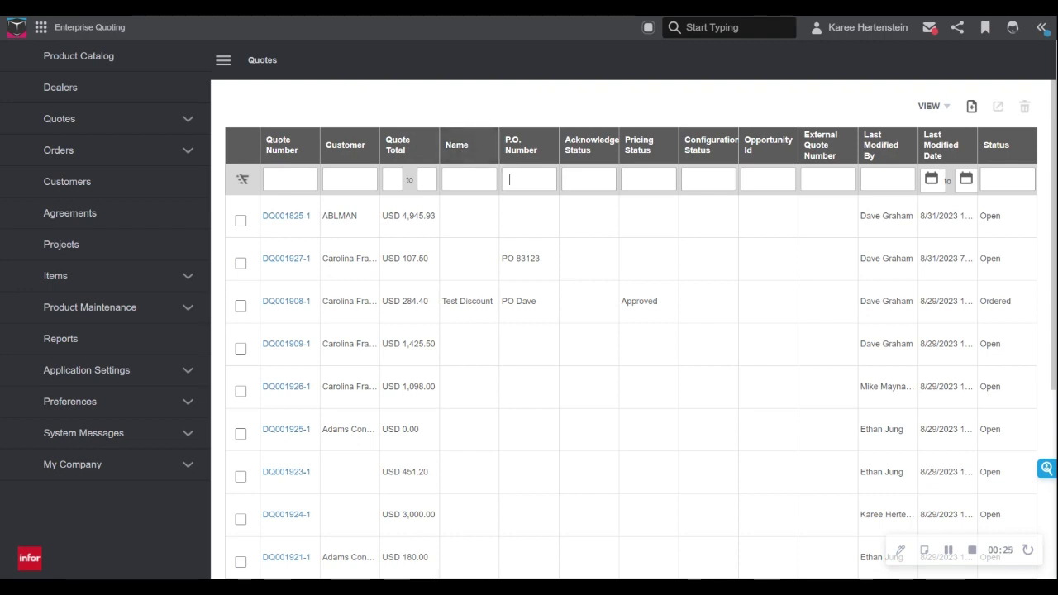
{"action": "type", "text": "1234"}
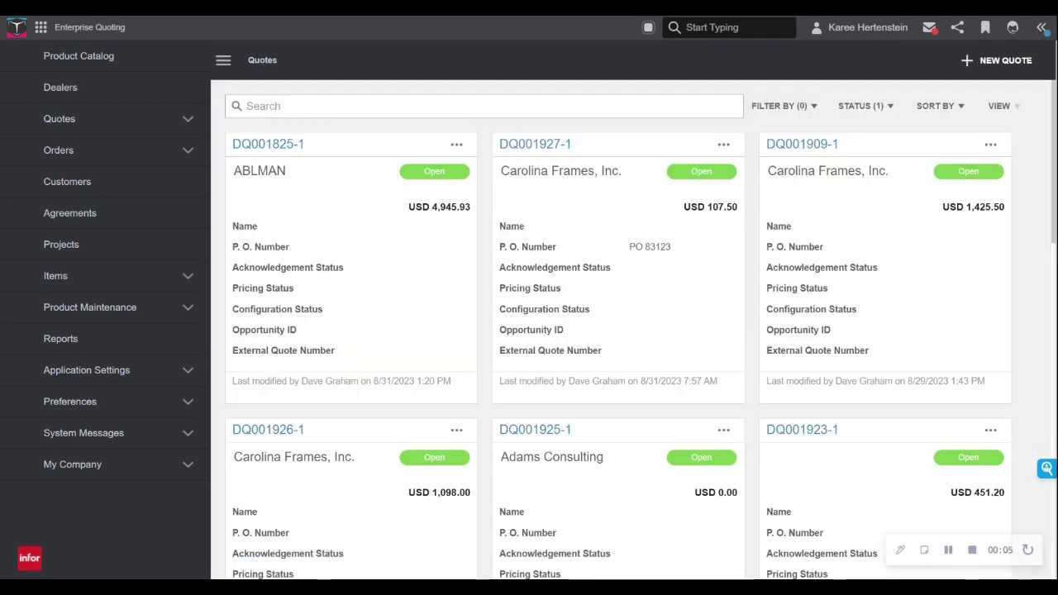
- Create new quote DQ001928-1 and assign Flying M Ranch as its customer via a 'flying' search
{"action": "left_click", "coordinate": [966, 58]}
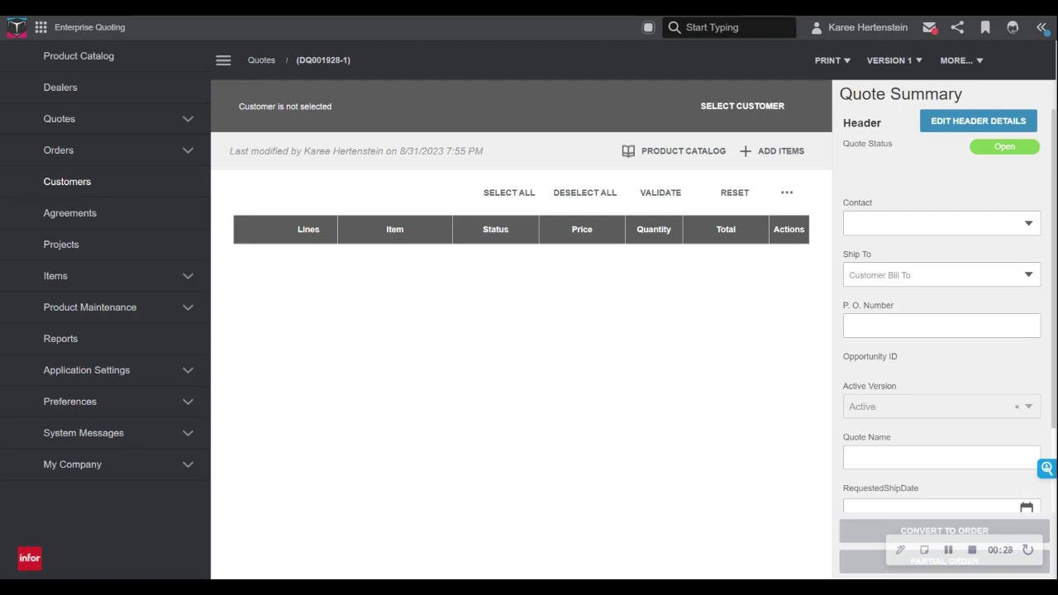
{"action": "left_click", "coordinate": [750, 117]}
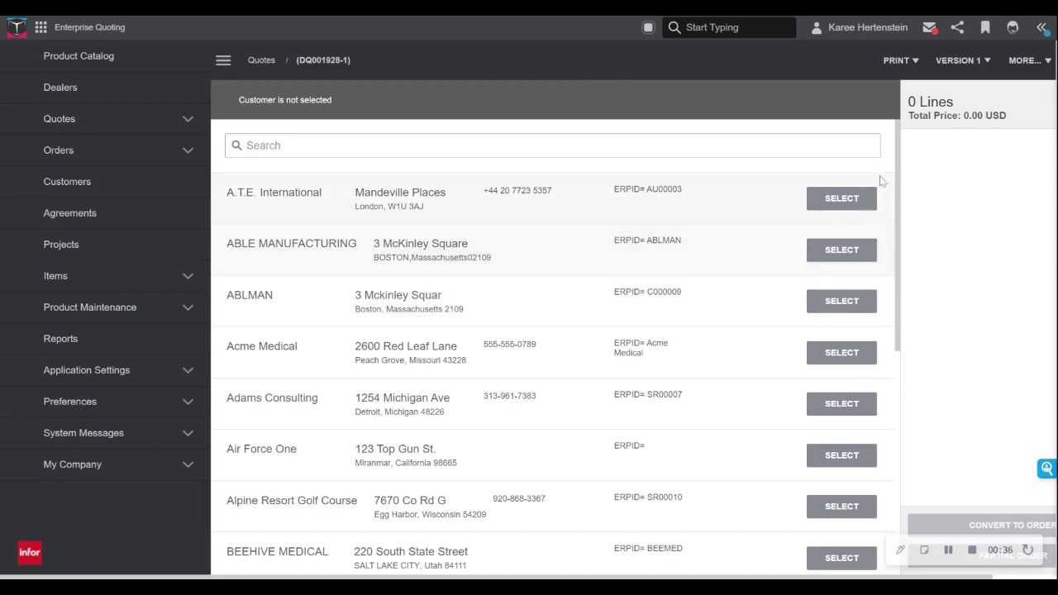
{"action": "left_click", "coordinate": [328, 138]}
{"action": "type", "text": "flying"}
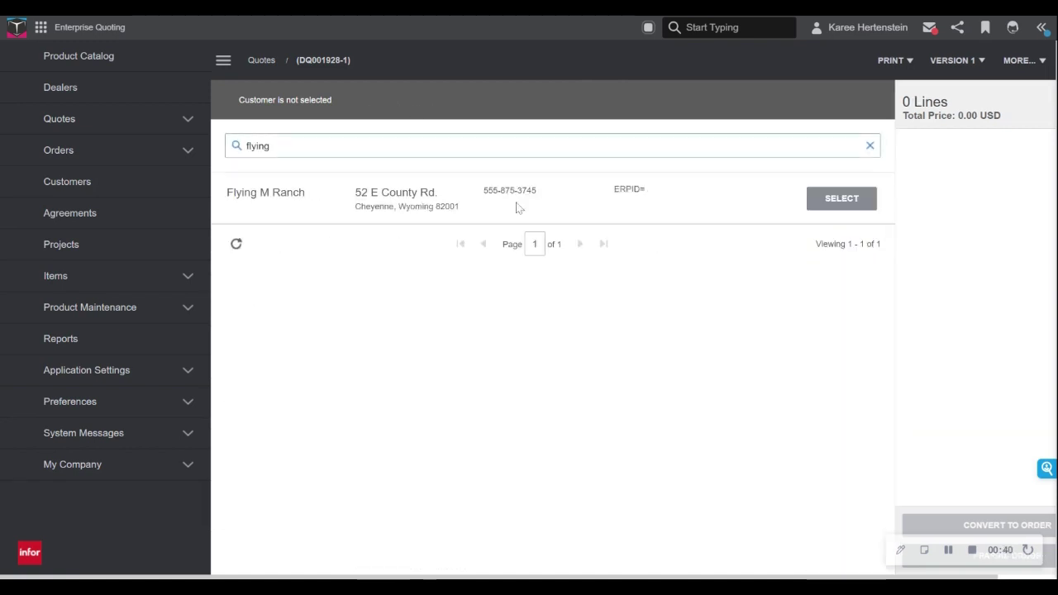
{"action": "left_click", "coordinate": [850, 201]}
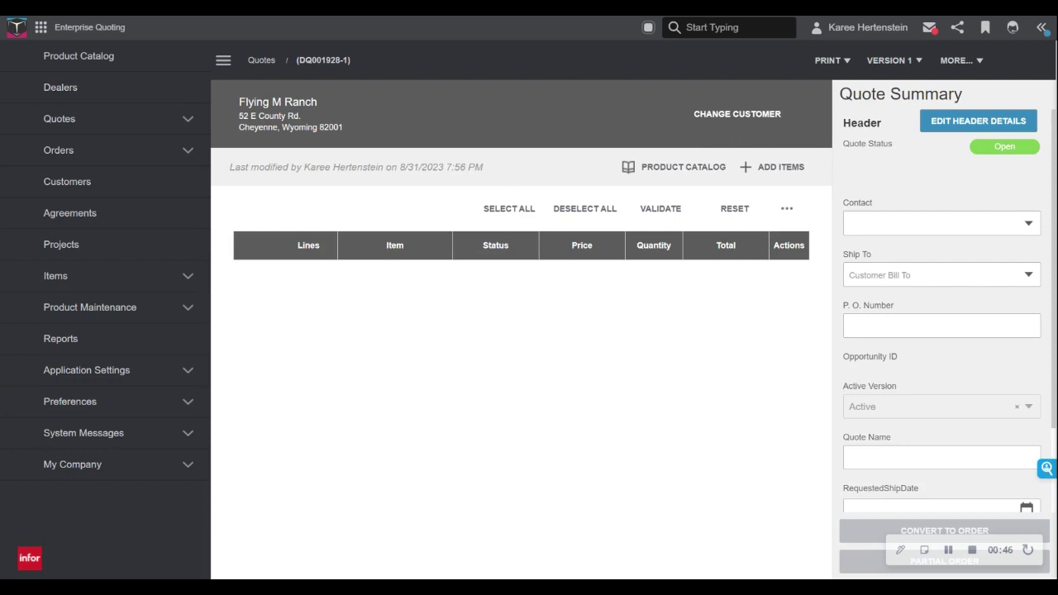
- Choose the quote's contact and set Ship To to Flying M Receiving
{"action": "left_click", "coordinate": [1012, 234]}
{"action": "left_click", "coordinate": [910, 289]}
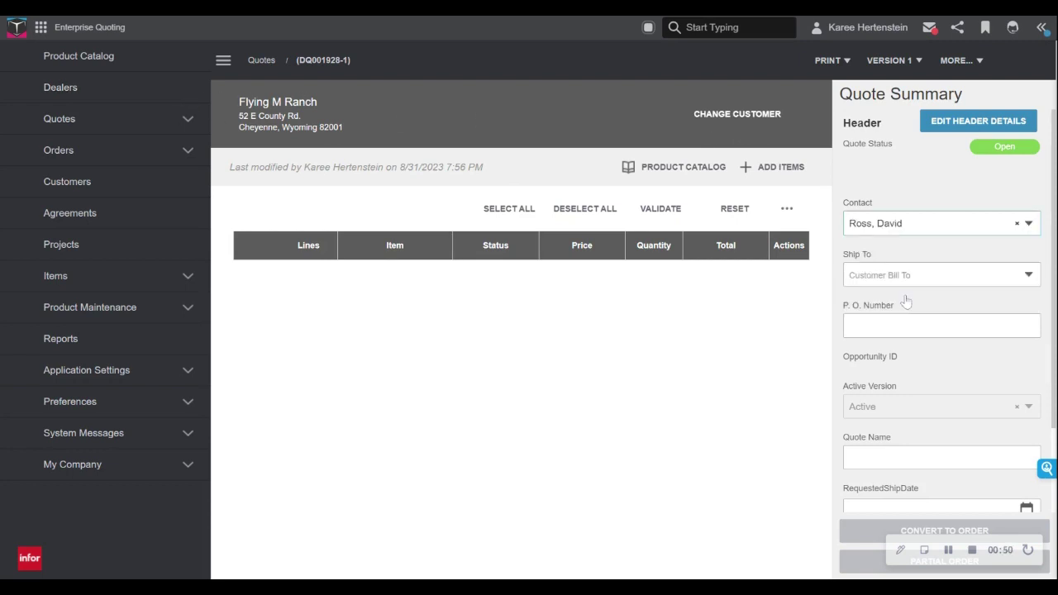
{"action": "left_click", "coordinate": [908, 280]}
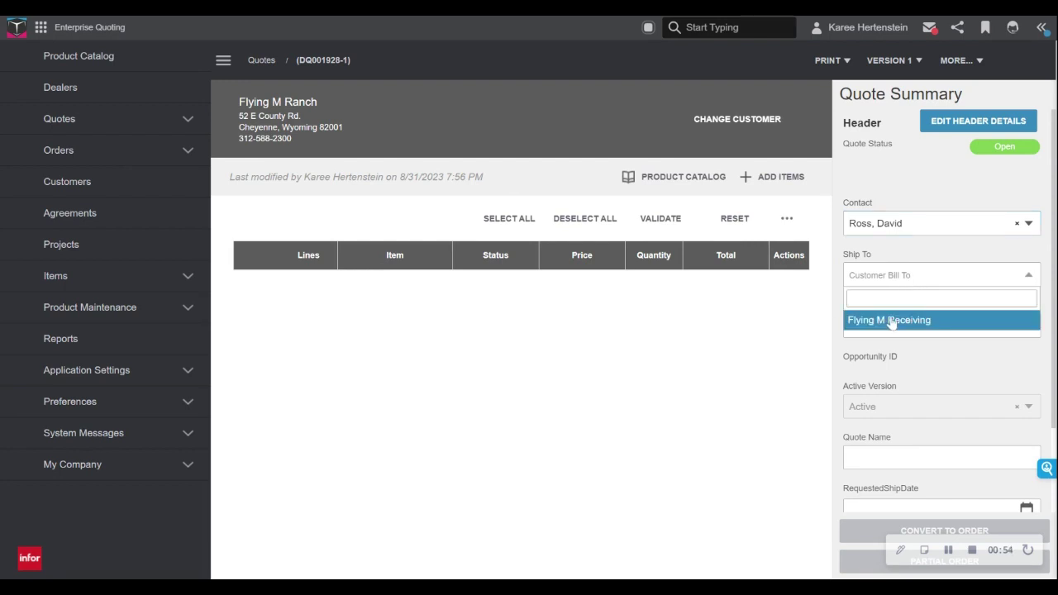
{"action": "left_click", "coordinate": [891, 321]}
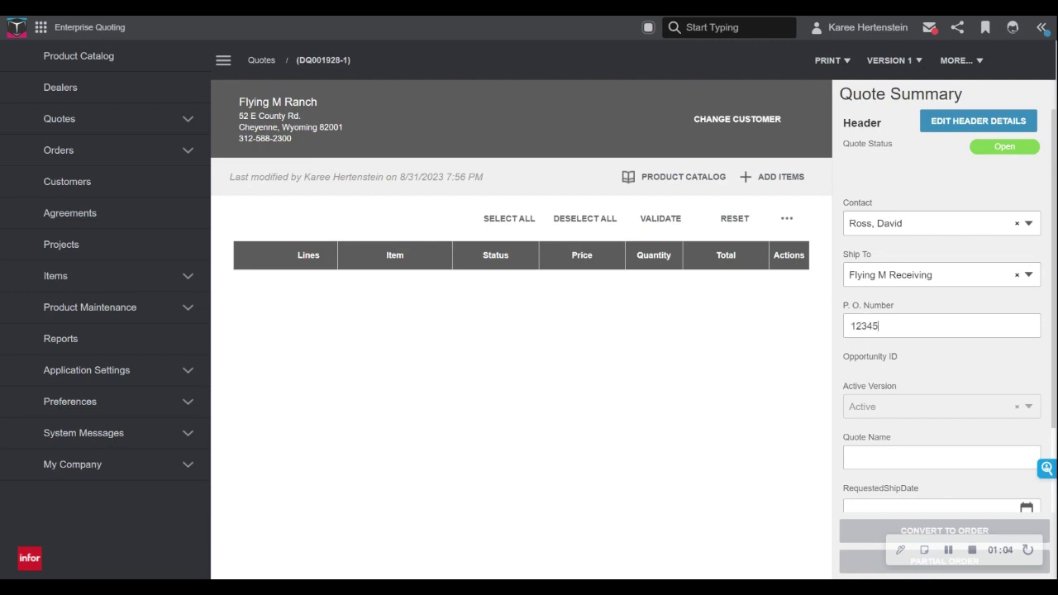
- Set the quote's requested ship date to 9/20/2023
{"action": "scroll", "coordinate": [904, 408], "scroll_direction": "down", "scroll_amount": 1}
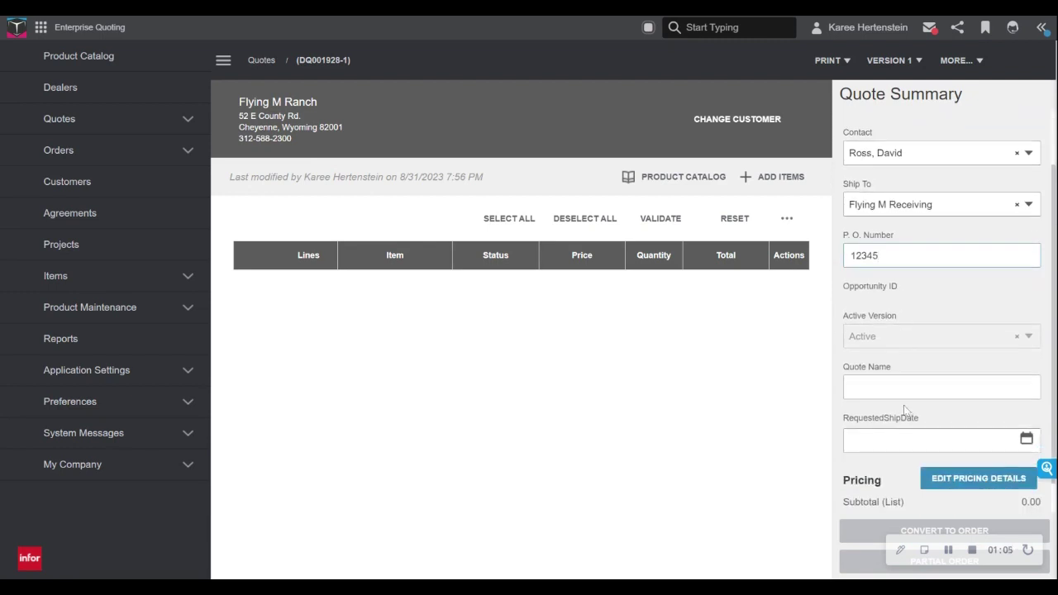
{"action": "left_click", "coordinate": [1026, 439]}
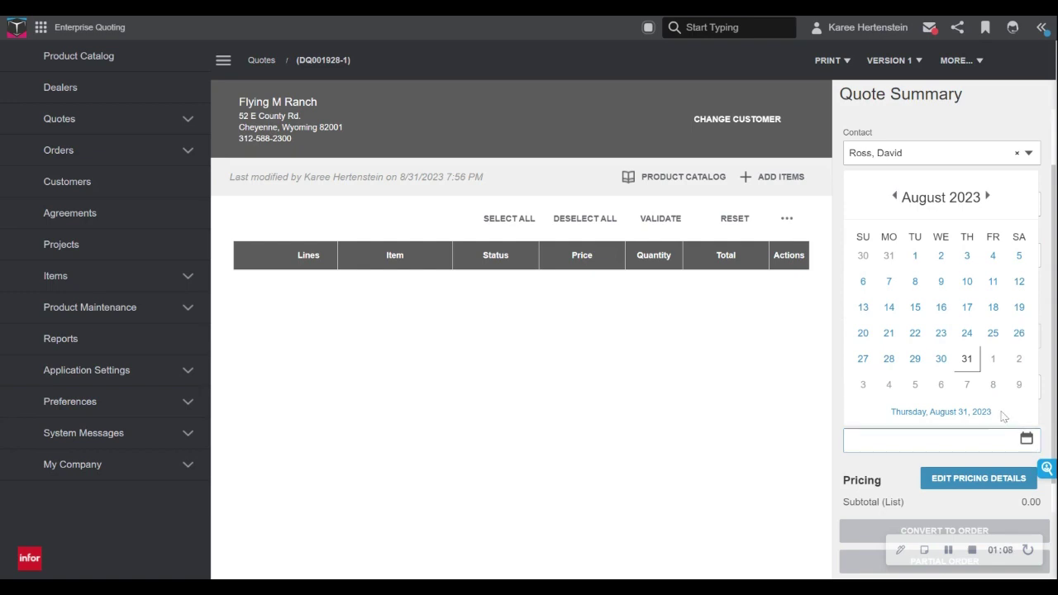
{"action": "left_click", "coordinate": [988, 196]}
{"action": "left_click", "coordinate": [941, 332]}
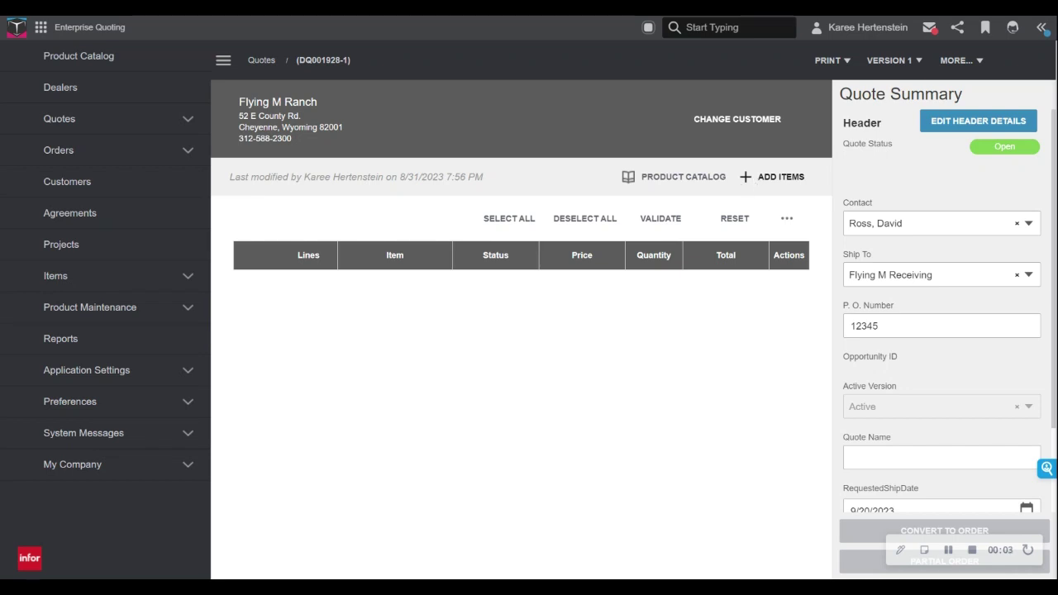
{"action": "left_click", "coordinate": [703, 179]}
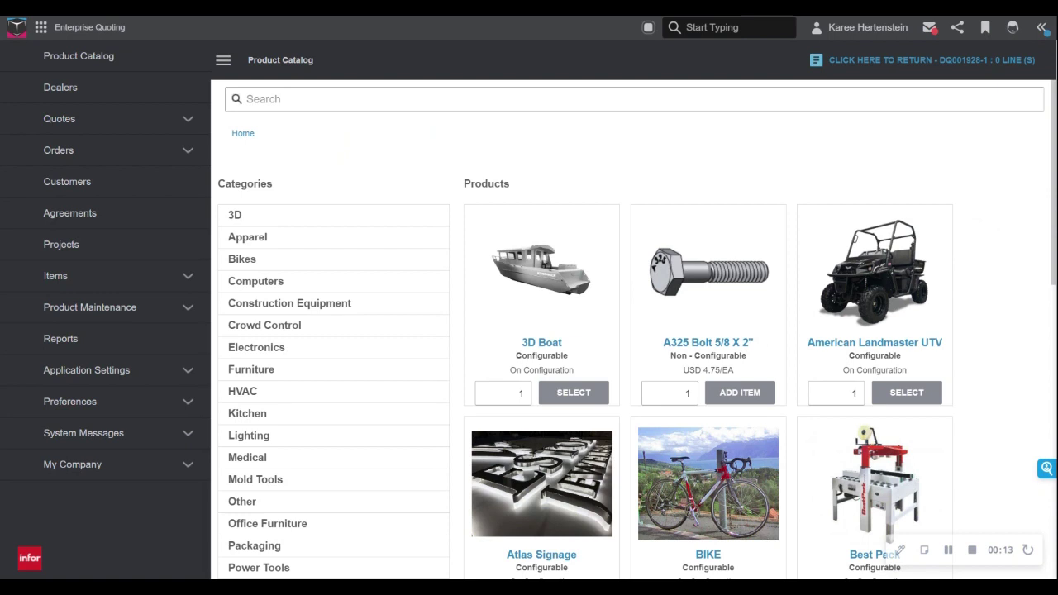
- Select the Office Table from the Furniture category and begin configuring it
{"action": "scroll", "coordinate": [393, 115], "scroll_direction": "down", "scroll_amount": 1}
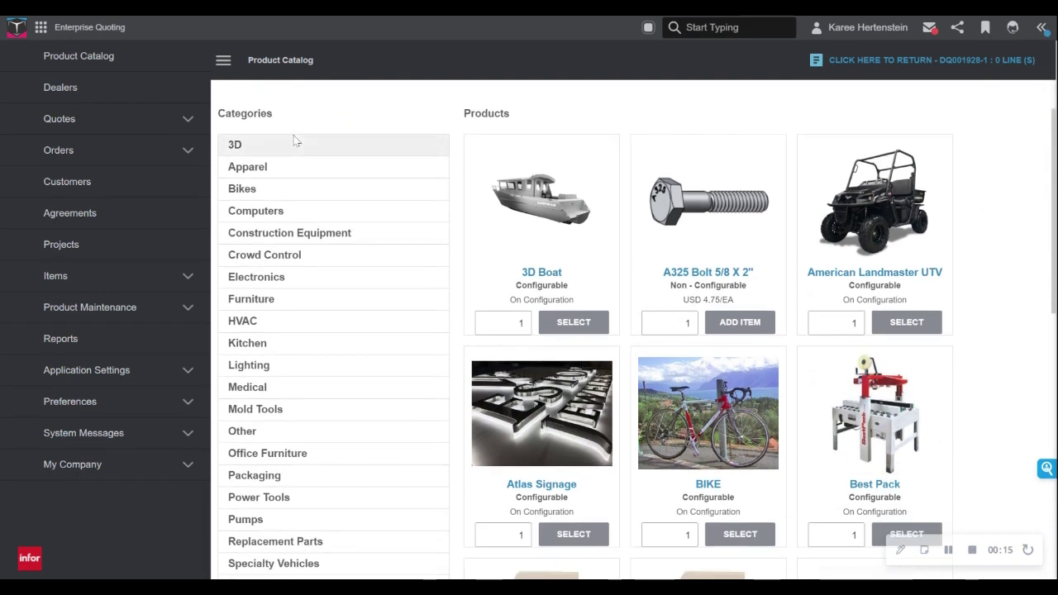
{"action": "left_click", "coordinate": [272, 285]}
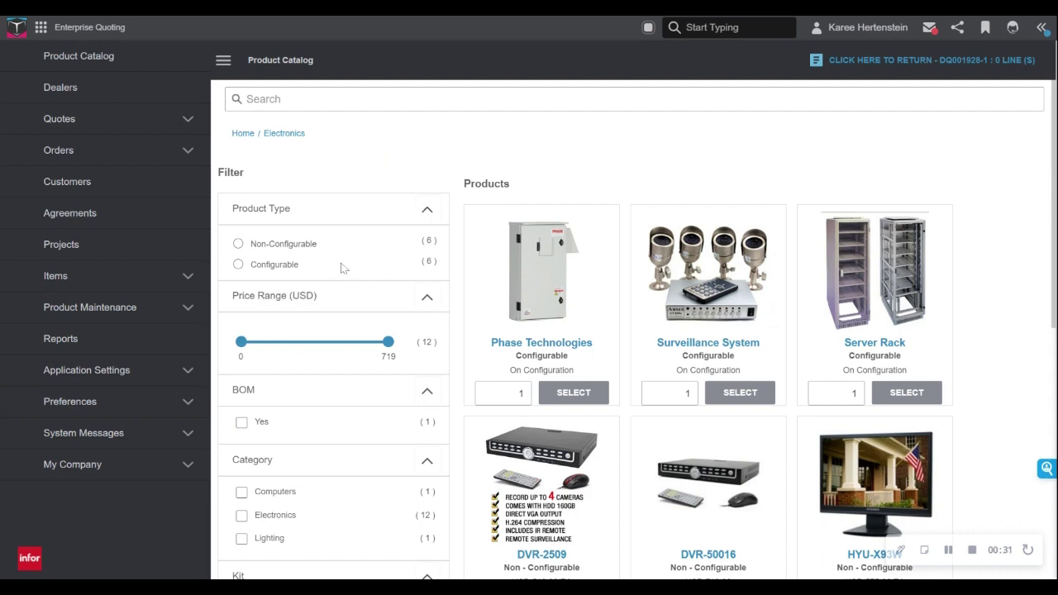
{"action": "scroll", "coordinate": [426, 244], "scroll_direction": "down", "scroll_amount": 1}
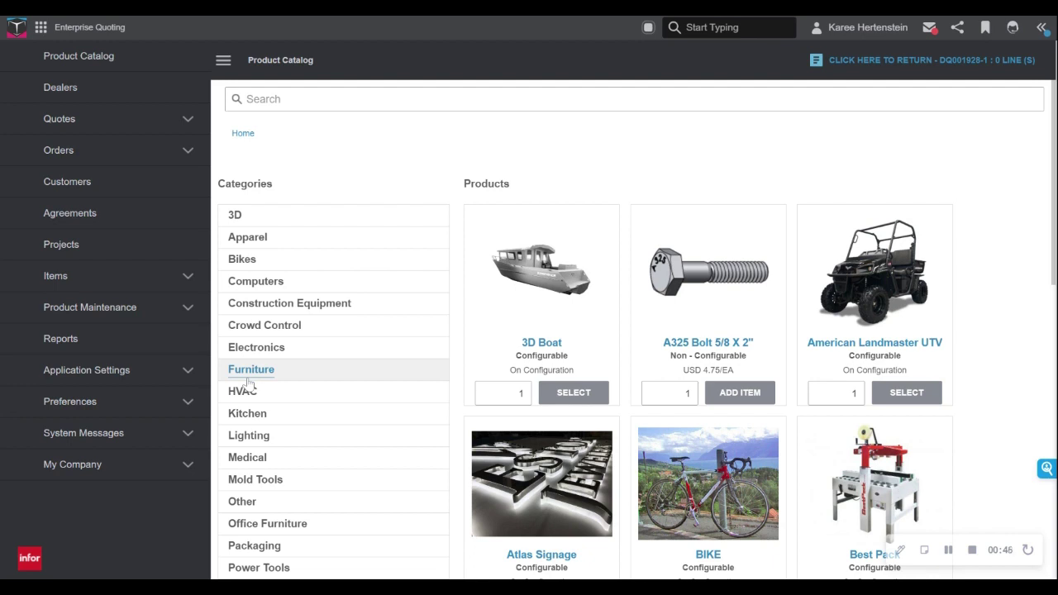
{"action": "left_click", "coordinate": [248, 379]}
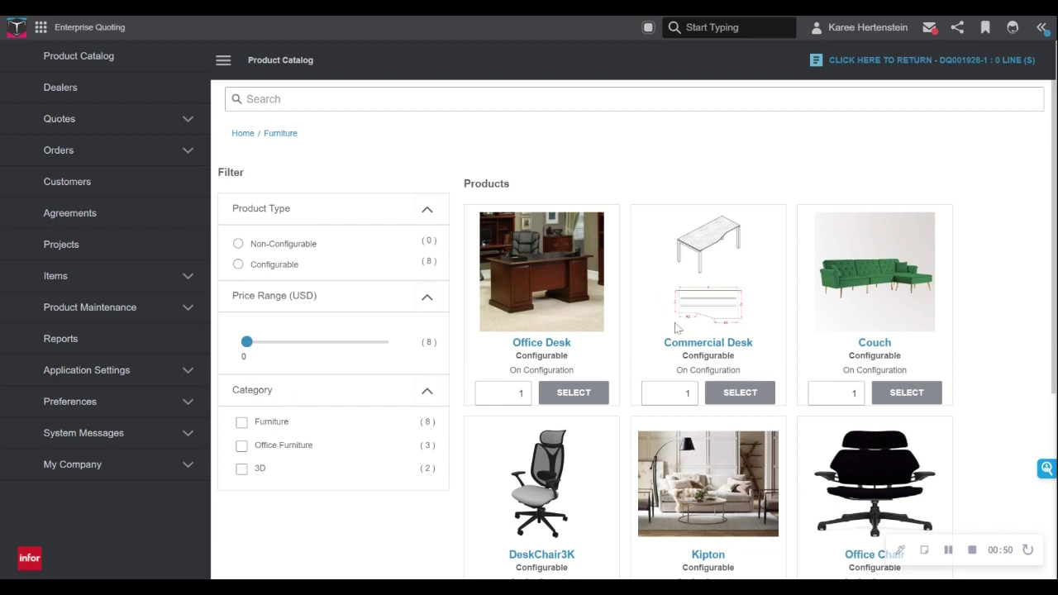
{"action": "scroll", "coordinate": [801, 233], "scroll_direction": "down", "scroll_amount": 4}
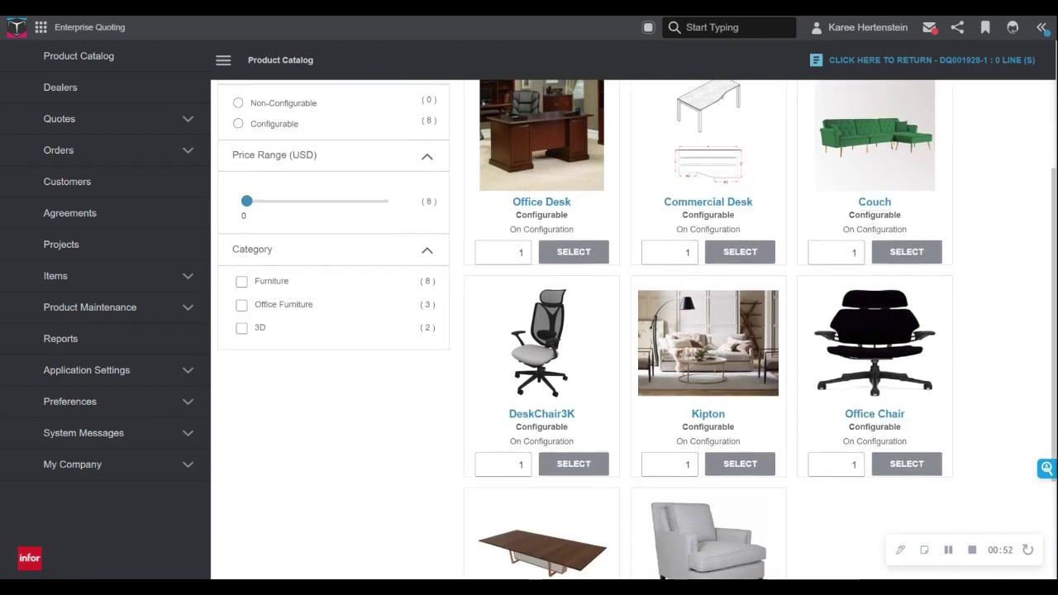
{"action": "left_click", "coordinate": [571, 520]}
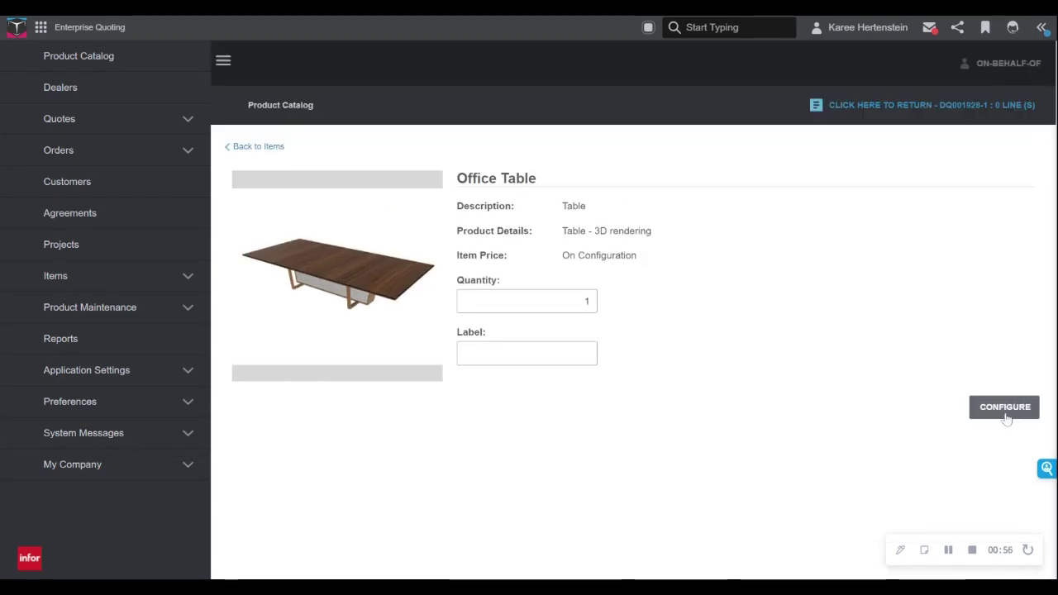
{"action": "left_click", "coordinate": [1005, 408]}
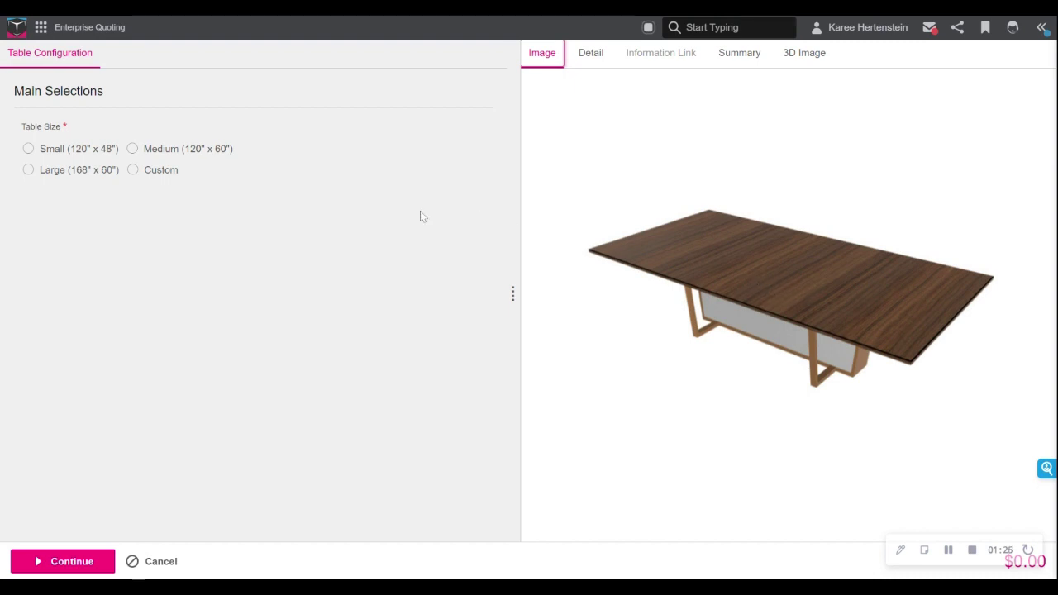
- Set the table size to Medium (120" x 60") and inspect it in the 3D view
{"action": "left_click", "coordinate": [133, 149]}
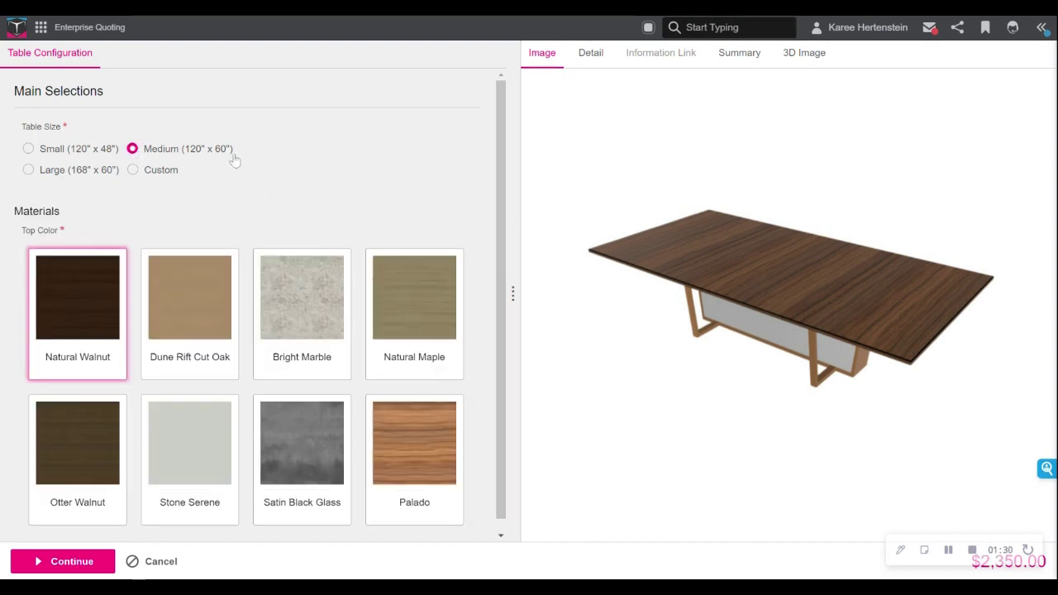
{"action": "scroll", "coordinate": [318, 132], "scroll_direction": "down", "scroll_amount": 1}
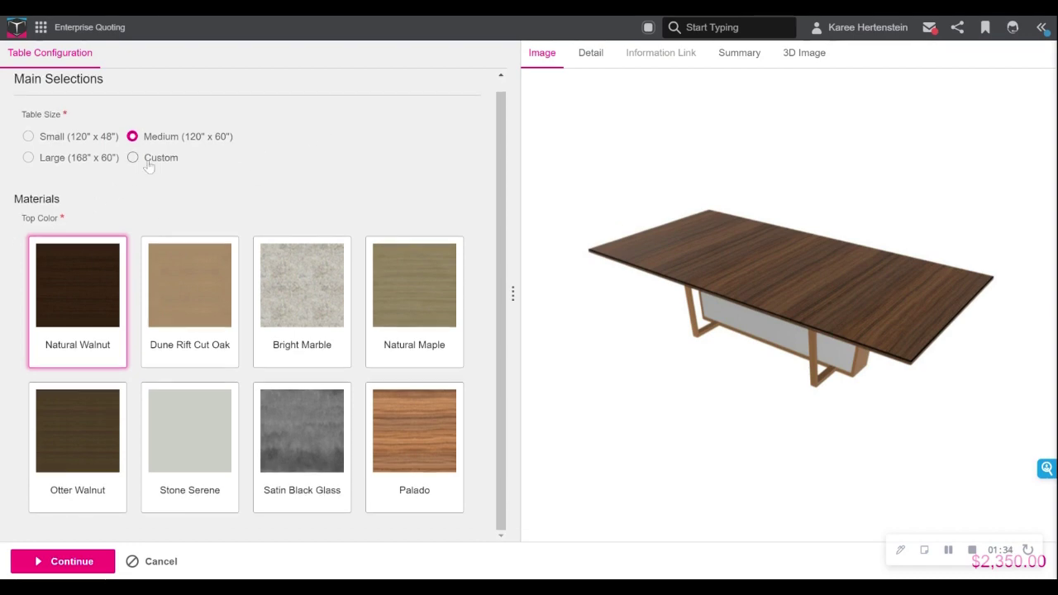
{"action": "left_click", "coordinate": [191, 311]}
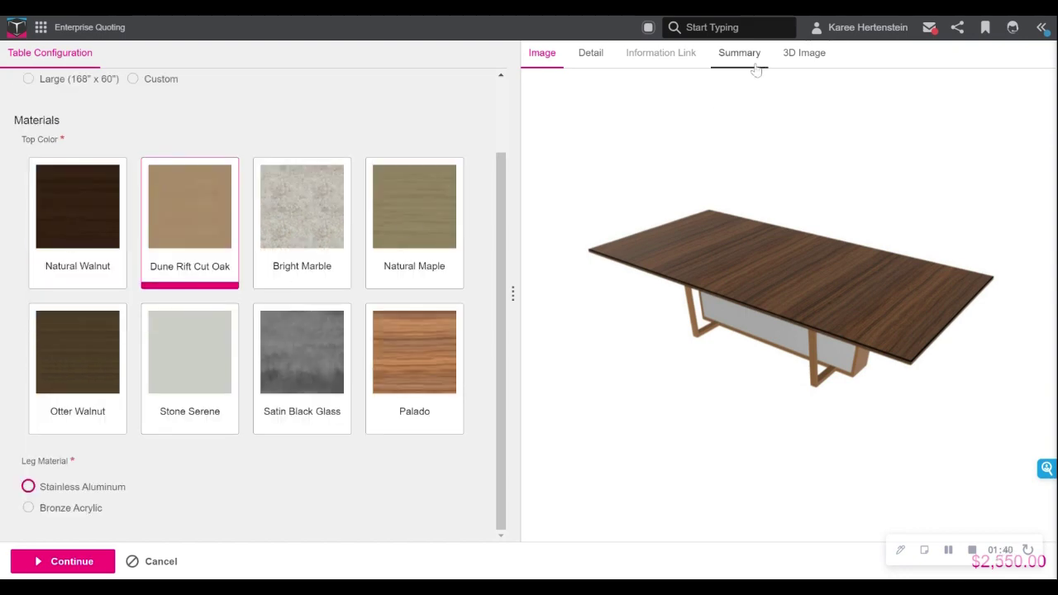
{"action": "left_click", "coordinate": [804, 52]}
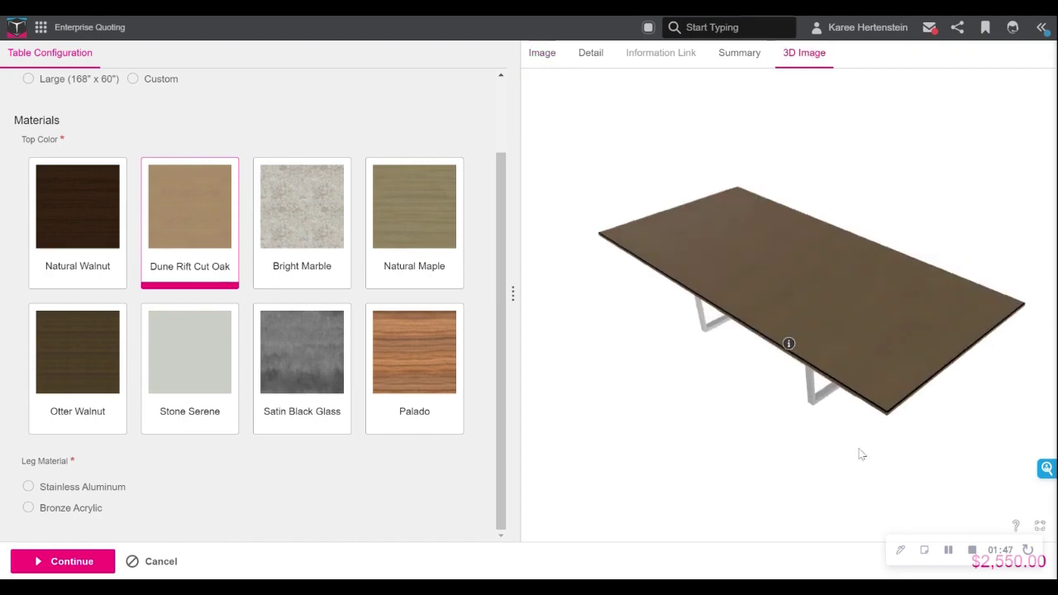
{"action": "left_click_drag", "start_coordinate": [860, 454], "coordinate": [662, 273]}
- Give the table a Bright Marble top and Bronze Acrylic legs
{"action": "left_click", "coordinate": [305, 222]}
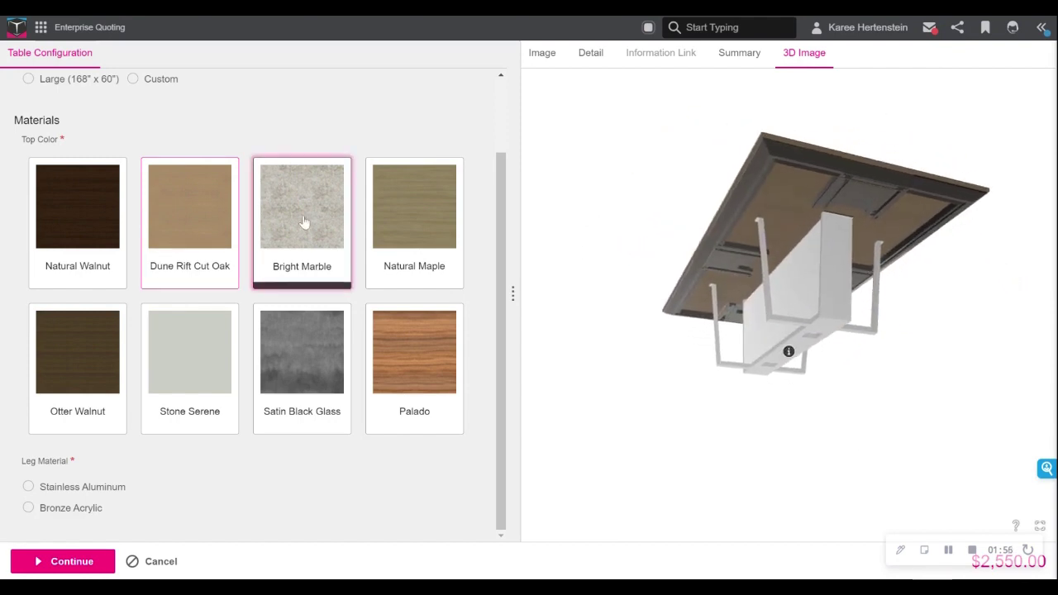
{"action": "left_click_drag", "start_coordinate": [732, 214], "coordinate": [928, 240]}
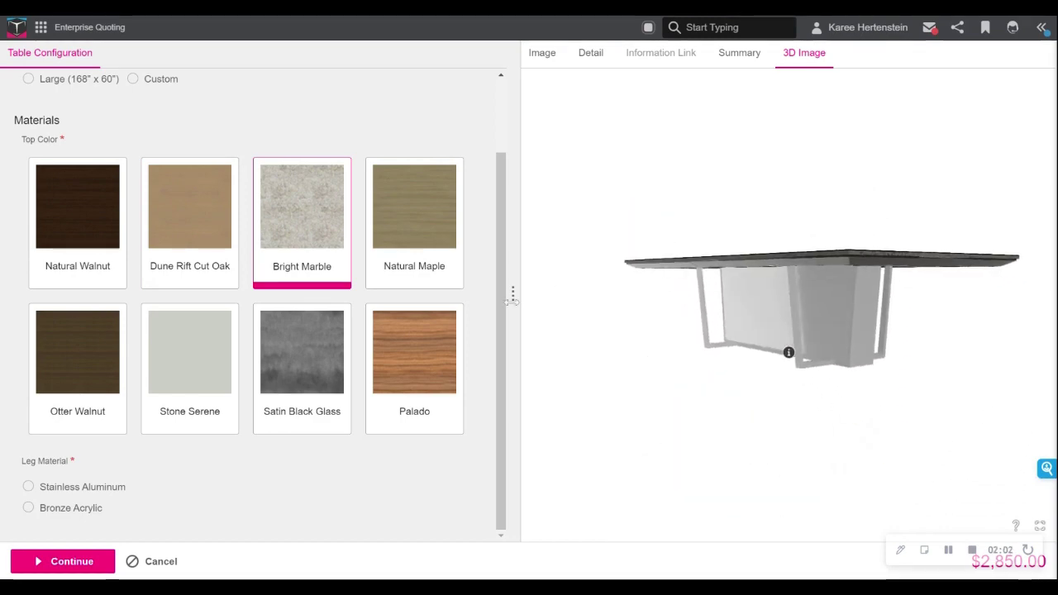
{"action": "left_click", "coordinate": [31, 488]}
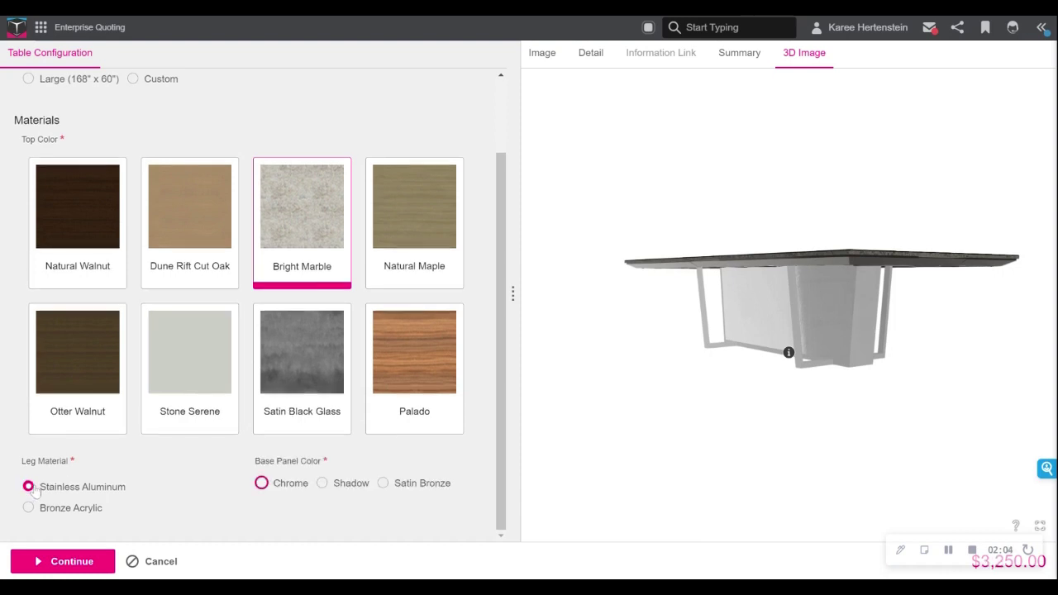
{"action": "left_click", "coordinate": [92, 507]}
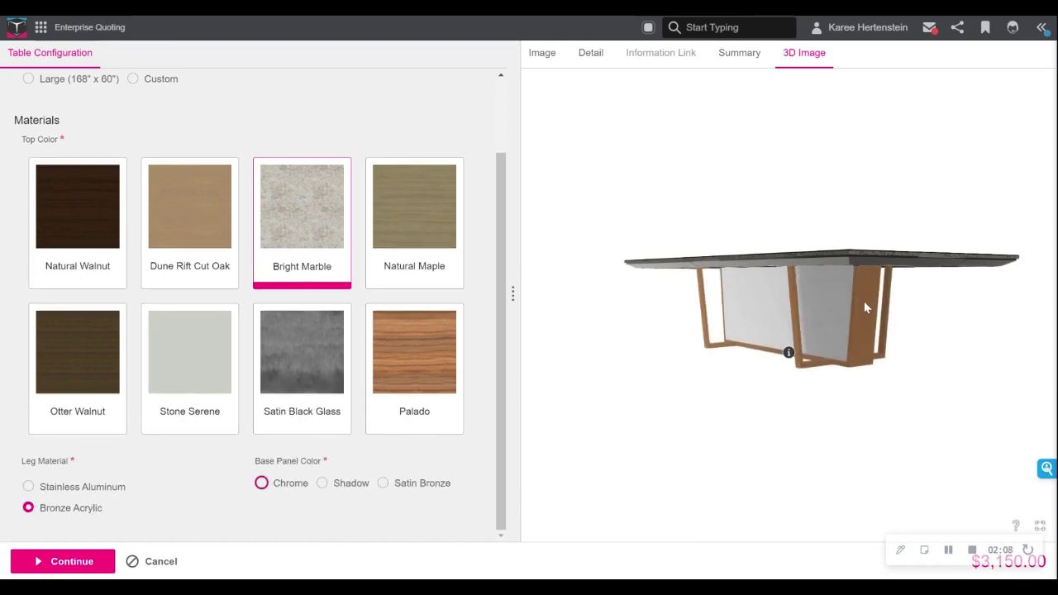
{"action": "scroll", "coordinate": [862, 306], "scroll_direction": "up", "scroll_amount": 5}
{"action": "scroll", "coordinate": [860, 303], "scroll_direction": "up", "scroll_amount": 3}
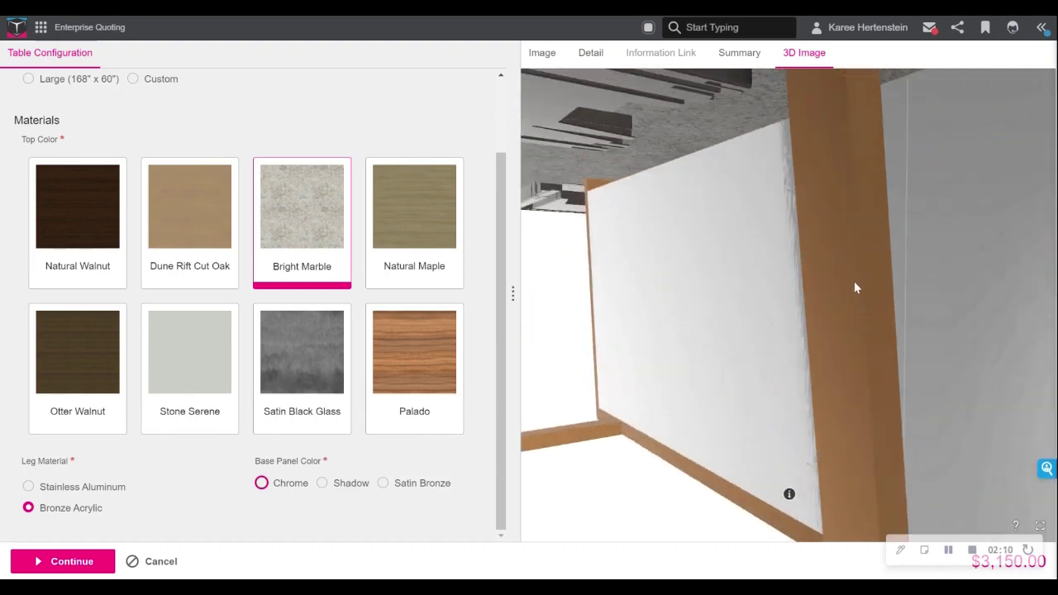
{"action": "scroll", "coordinate": [646, 179], "scroll_direction": "up", "scroll_amount": 3}
{"action": "left_click_drag", "start_coordinate": [624, 214], "coordinate": [964, 61]}
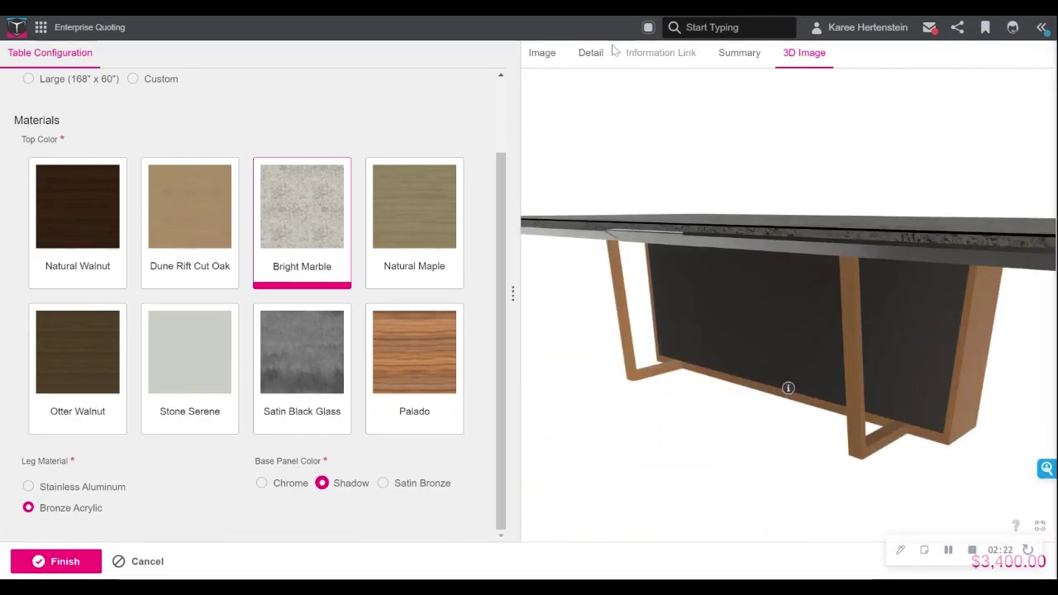
- Review the table's pricing in the Detail tab, then view its configuration Summary
{"action": "left_click", "coordinate": [596, 54]}
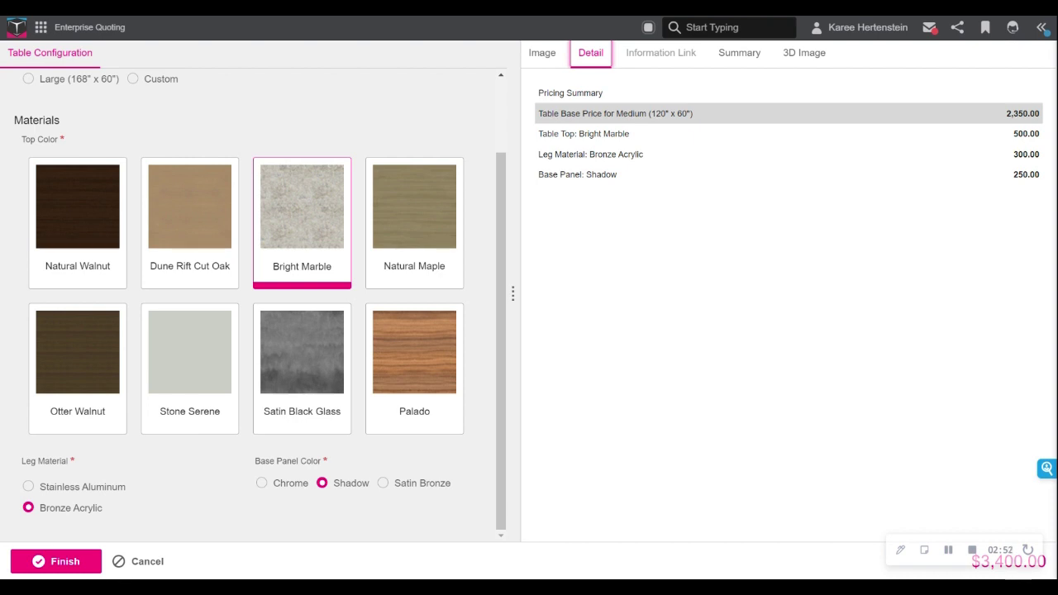
{"action": "left_click", "coordinate": [739, 52]}
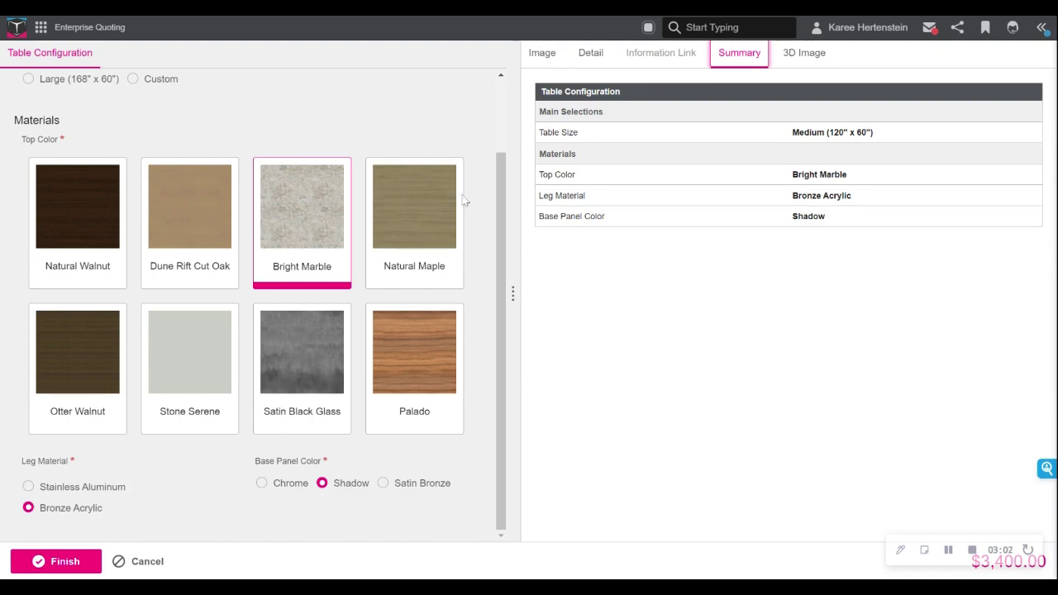
- Finish configuring to add the Office Table as line 1 at 3,400.00 and expand its details
{"action": "left_click", "coordinate": [62, 563]}
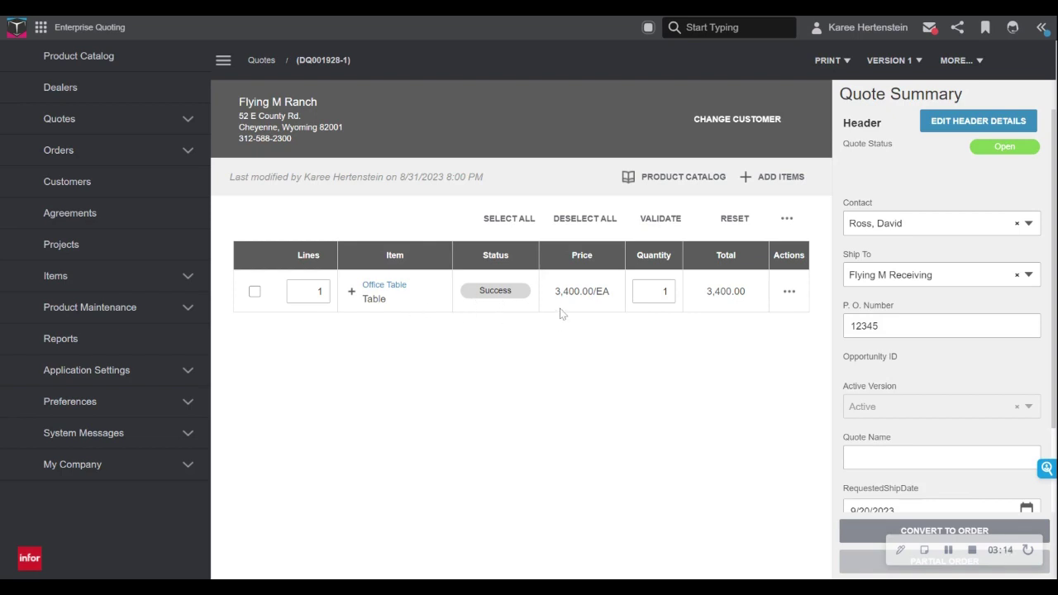
{"action": "left_click", "coordinate": [351, 295]}
{"action": "scroll", "coordinate": [640, 343], "scroll_direction": "down", "scroll_amount": 2}
{"action": "scroll", "coordinate": [631, 346], "scroll_direction": "down", "scroll_amount": 2}
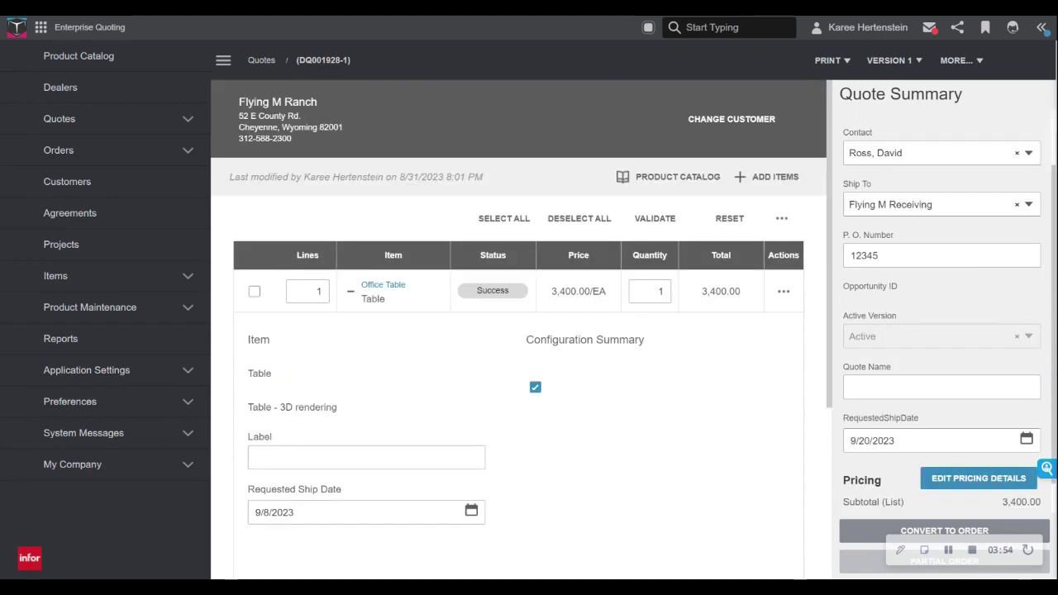
- Preview the quote's customer bid document as a PDF from Print > Generate Document
{"action": "left_click", "coordinate": [844, 63]}
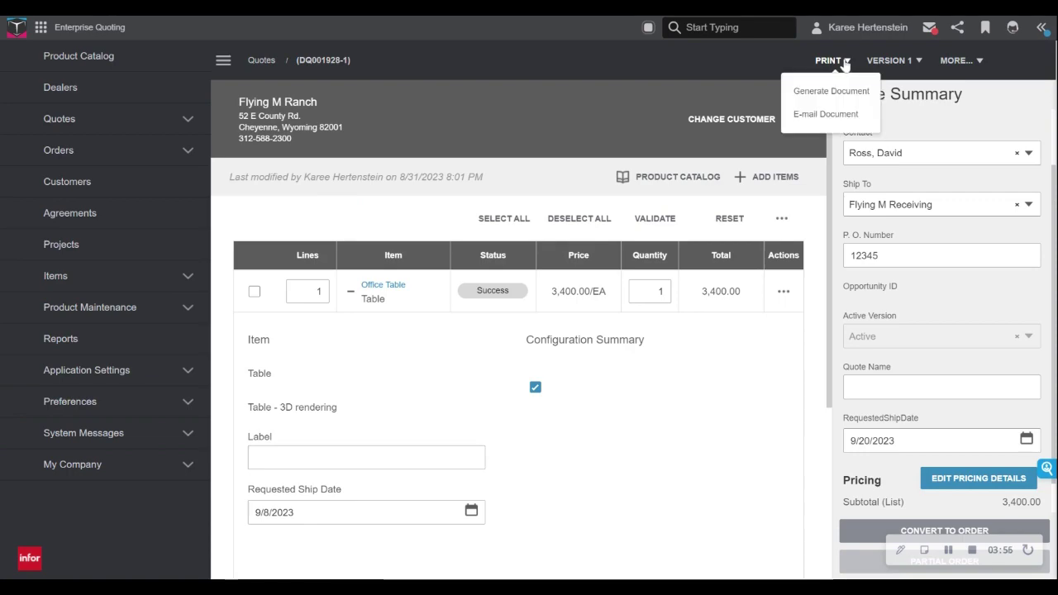
{"action": "left_click", "coordinate": [828, 96]}
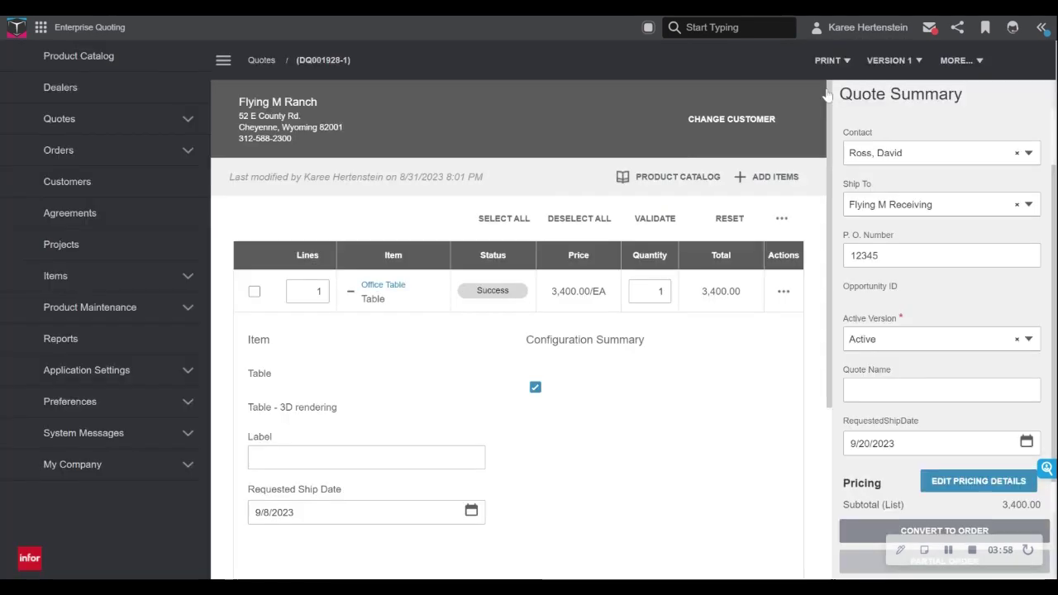
{"action": "scroll", "coordinate": [722, 177], "scroll_direction": "down", "scroll_amount": 2}
{"action": "scroll", "coordinate": [722, 177], "scroll_direction": "down", "scroll_amount": 2}
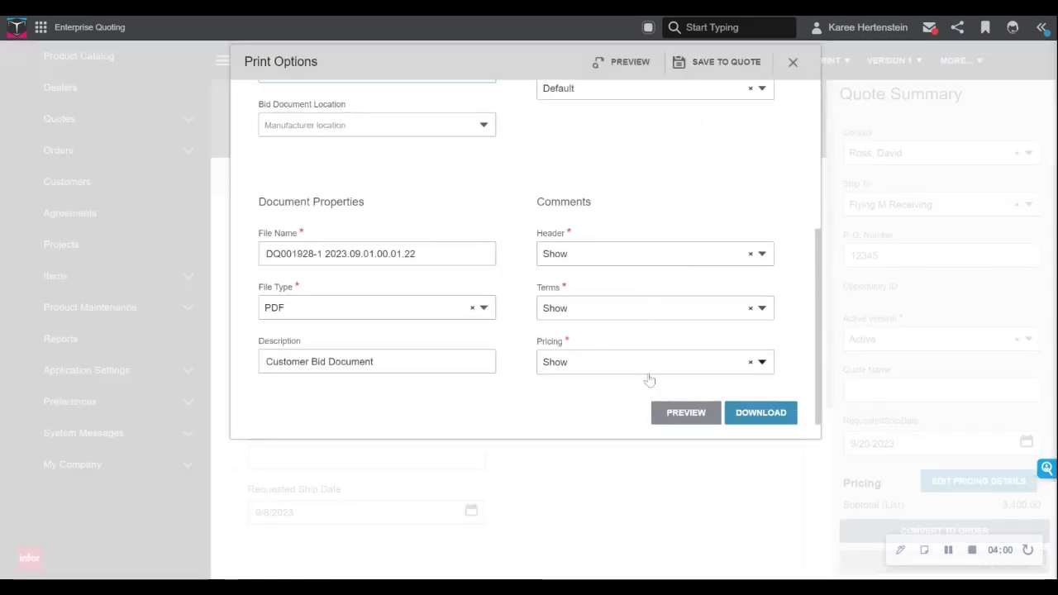
{"action": "left_click", "coordinate": [686, 412]}
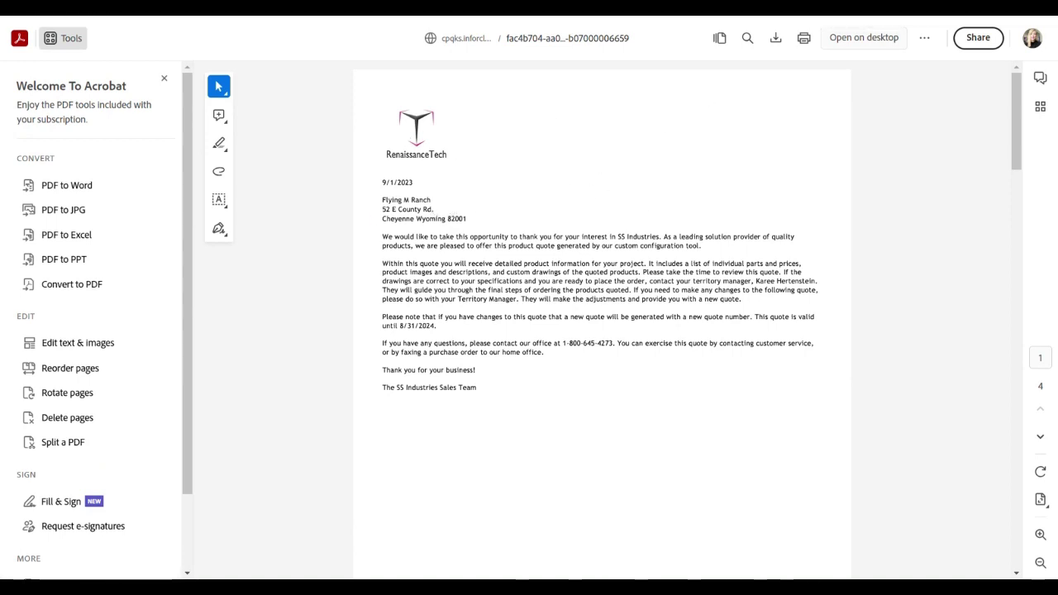
- Scroll through the 4-page quote PDF down to the Office Table line details page
{"action": "scroll", "coordinate": [483, 219], "scroll_direction": "down", "scroll_amount": 10}
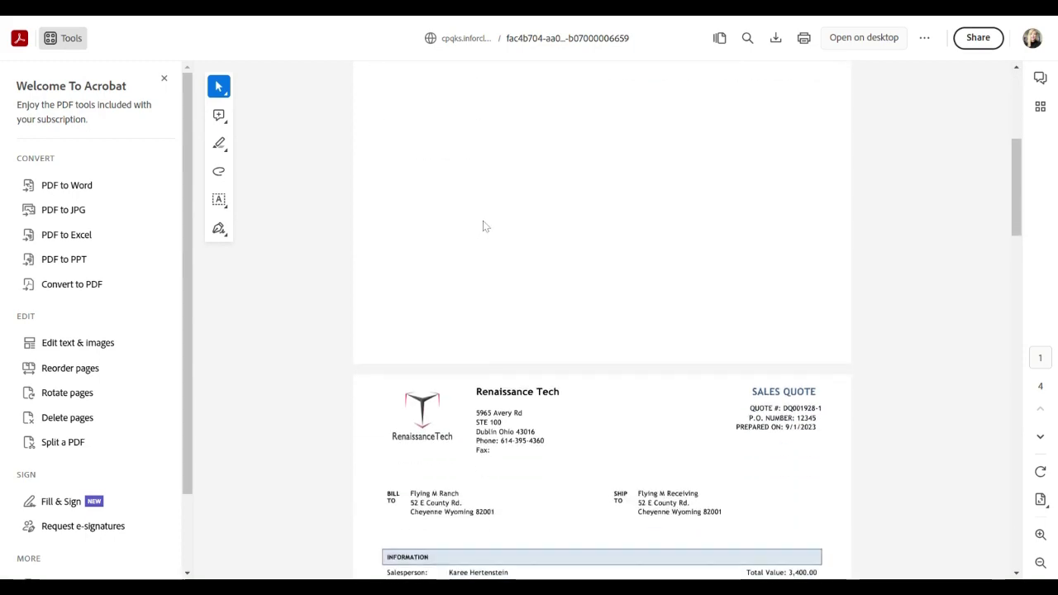
{"action": "scroll", "coordinate": [494, 205], "scroll_direction": "down", "scroll_amount": 3}
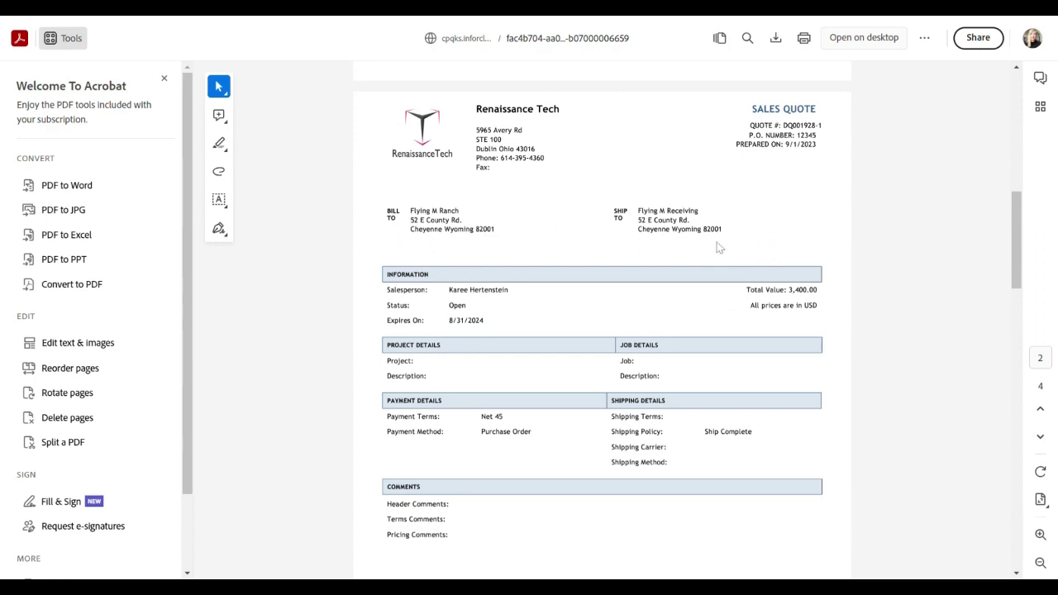
{"action": "scroll", "coordinate": [793, 265], "scroll_direction": "down", "scroll_amount": 3}
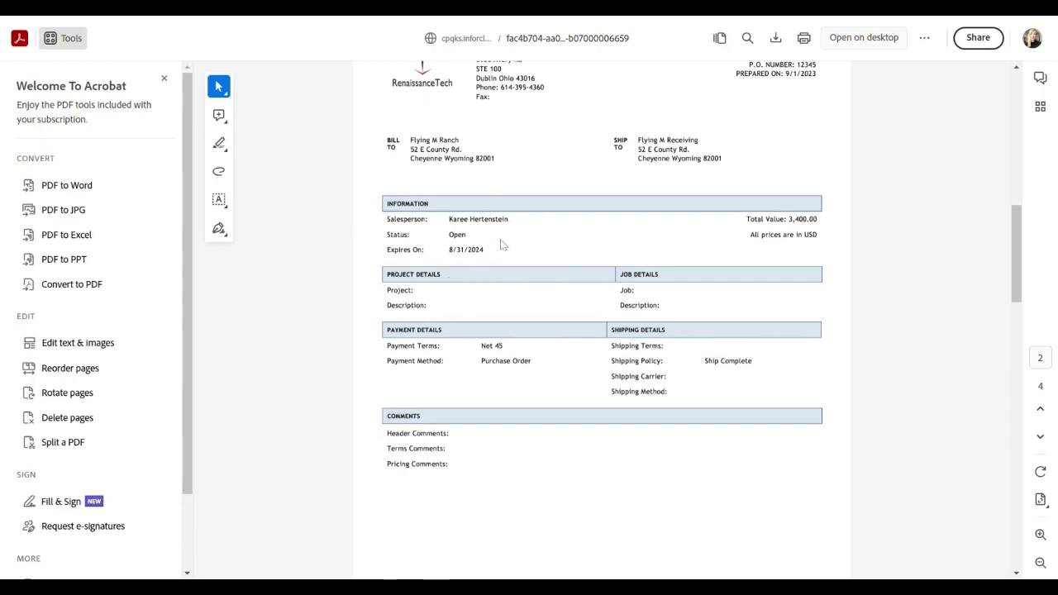
{"action": "scroll", "coordinate": [508, 242], "scroll_direction": "down", "scroll_amount": 3}
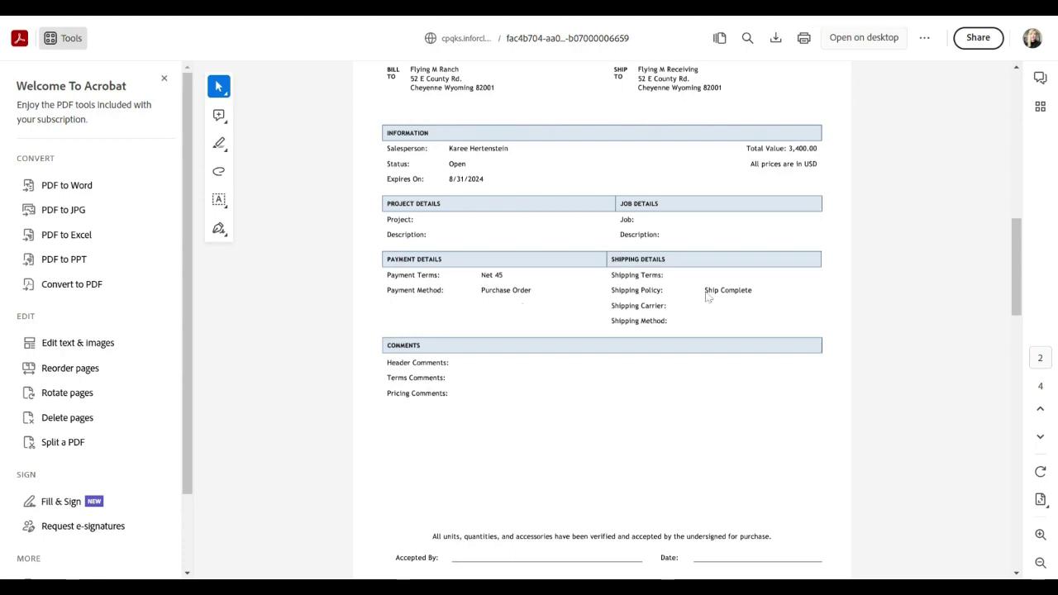
{"action": "scroll", "coordinate": [705, 268], "scroll_direction": "down", "scroll_amount": 4}
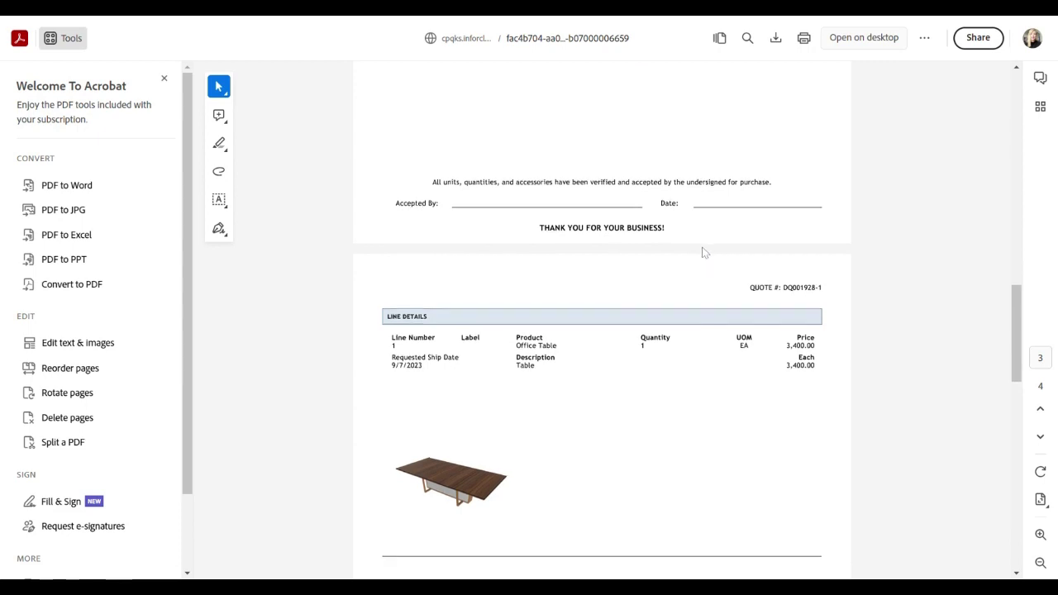
{"action": "scroll", "coordinate": [703, 253], "scroll_direction": "down", "scroll_amount": 3}
{"action": "scroll", "coordinate": [687, 250], "scroll_direction": "up", "scroll_amount": 2}
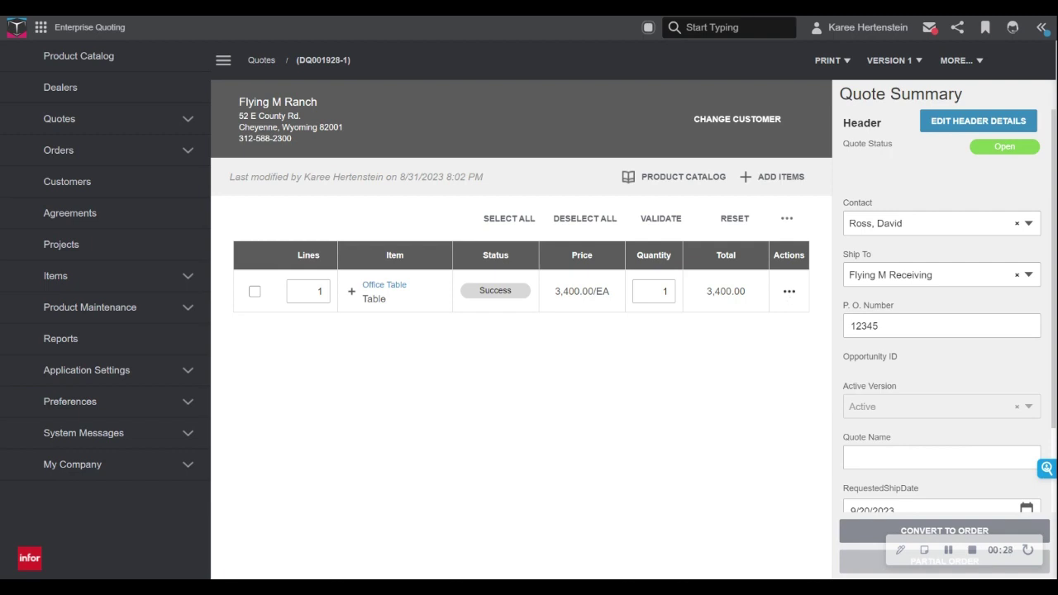
- Copy the Office Table line to create an identical line 2 at 3,400.00
{"action": "left_click", "coordinate": [790, 291]}
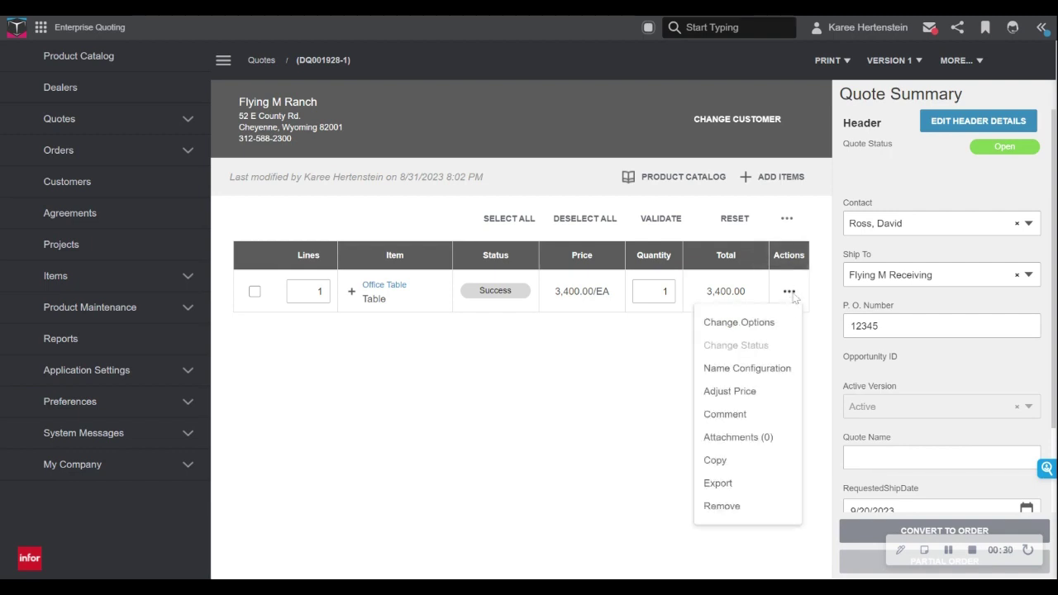
{"action": "left_click", "coordinate": [722, 461]}
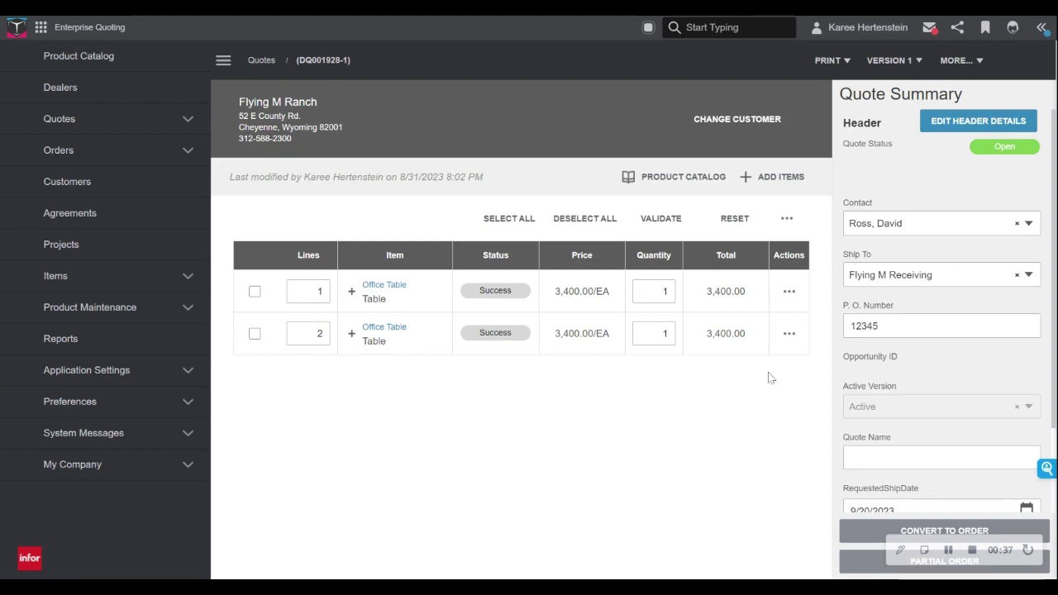
{"action": "left_click", "coordinate": [789, 334]}
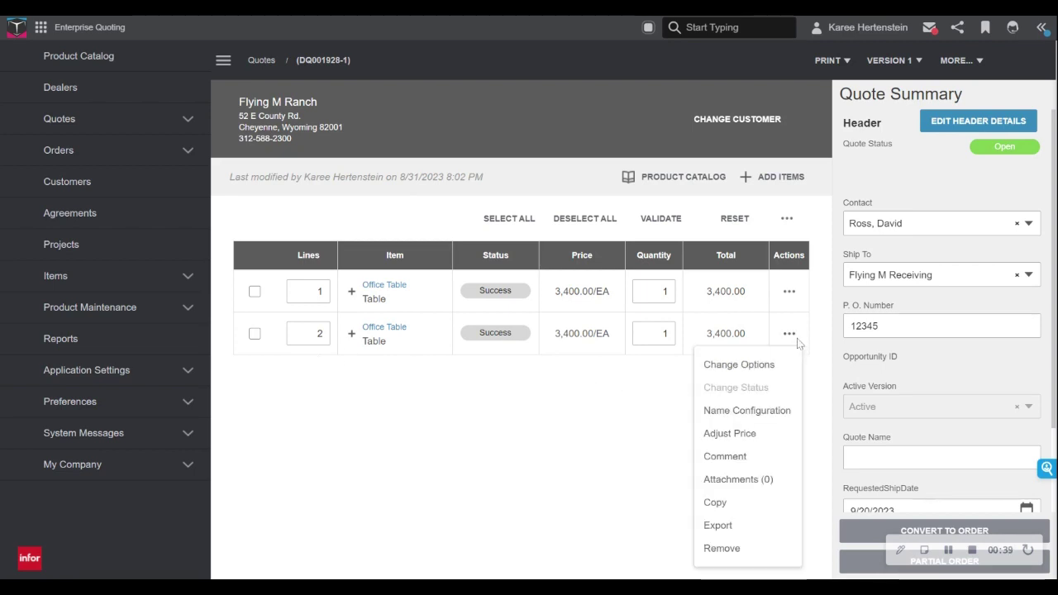
- Reconfigure line 2's Office Table to the Small (120" x 48") size, bringing it to 2,800.00
{"action": "left_click", "coordinate": [740, 365]}
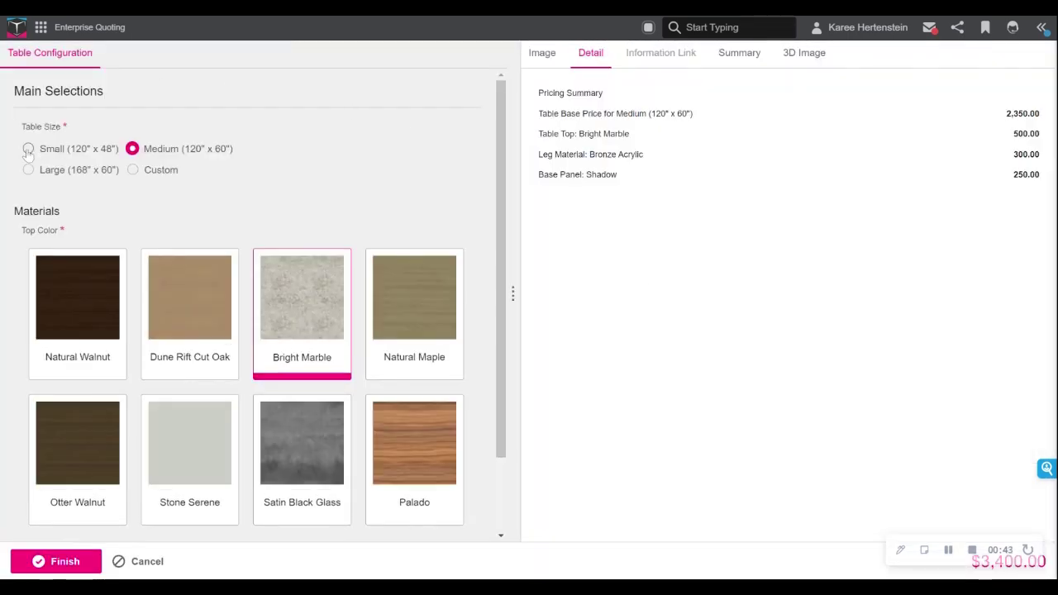
{"action": "left_click", "coordinate": [29, 149]}
{"action": "scroll", "coordinate": [28, 155], "scroll_direction": "down", "scroll_amount": 1}
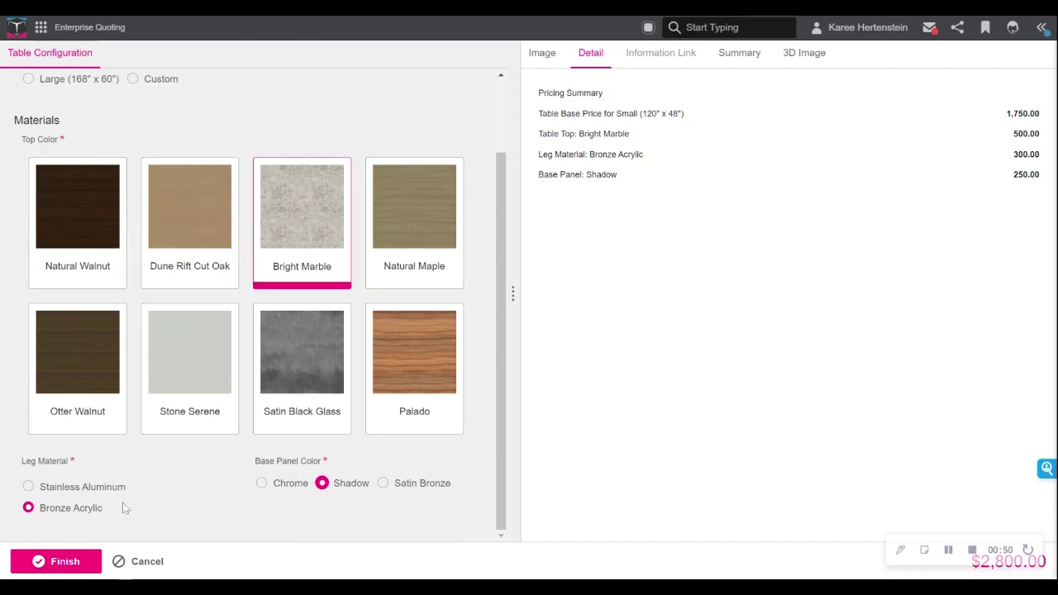
{"action": "scroll", "coordinate": [212, 123], "scroll_direction": "up", "scroll_amount": 1}
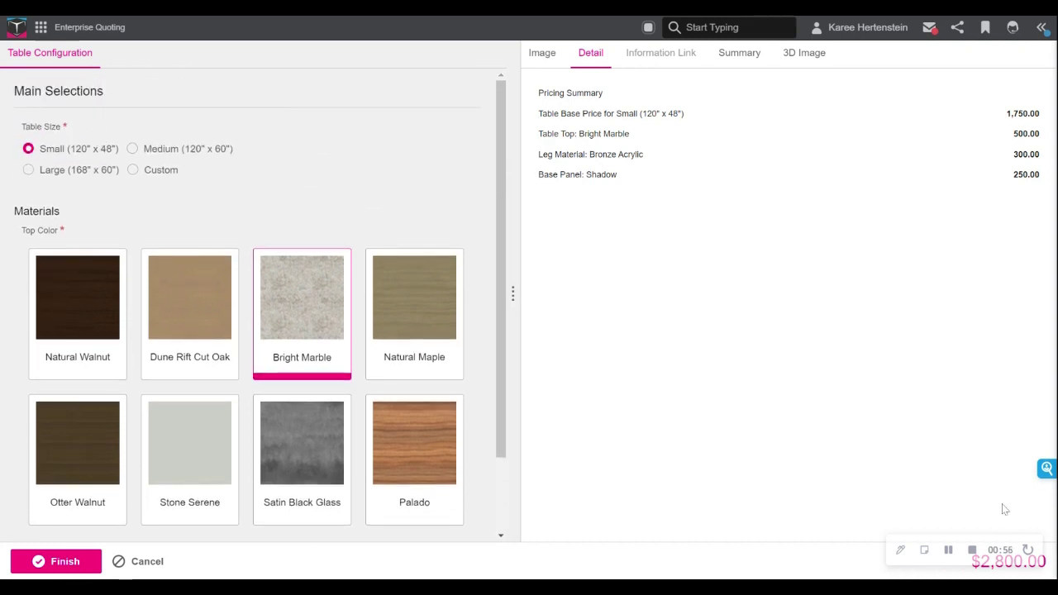
{"action": "left_click", "coordinate": [54, 562]}
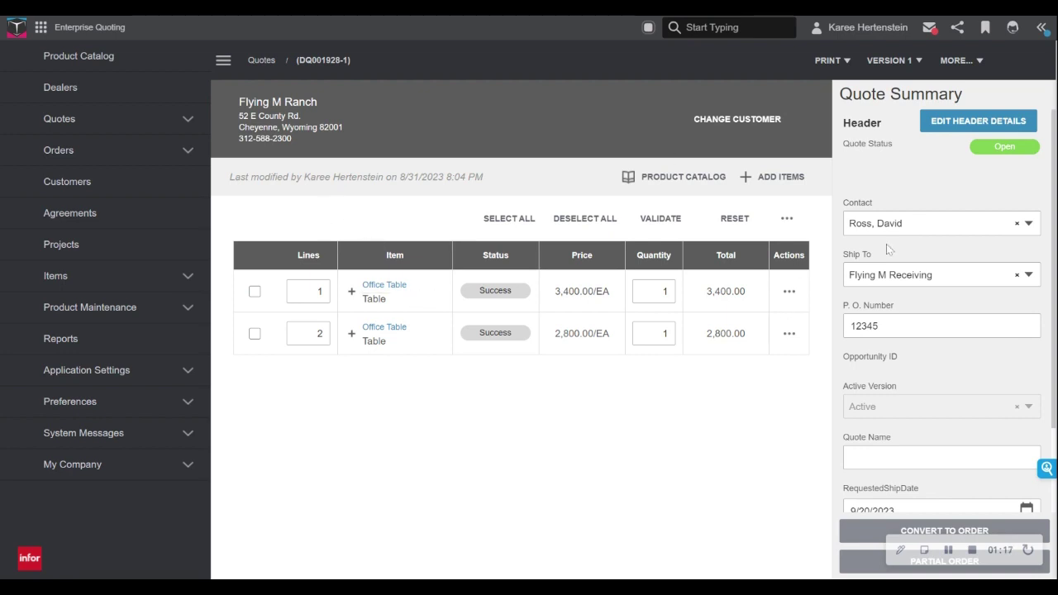
- Create quote version 2 with line 2's table removed, then switch back to version 1
{"action": "left_click", "coordinate": [954, 64]}
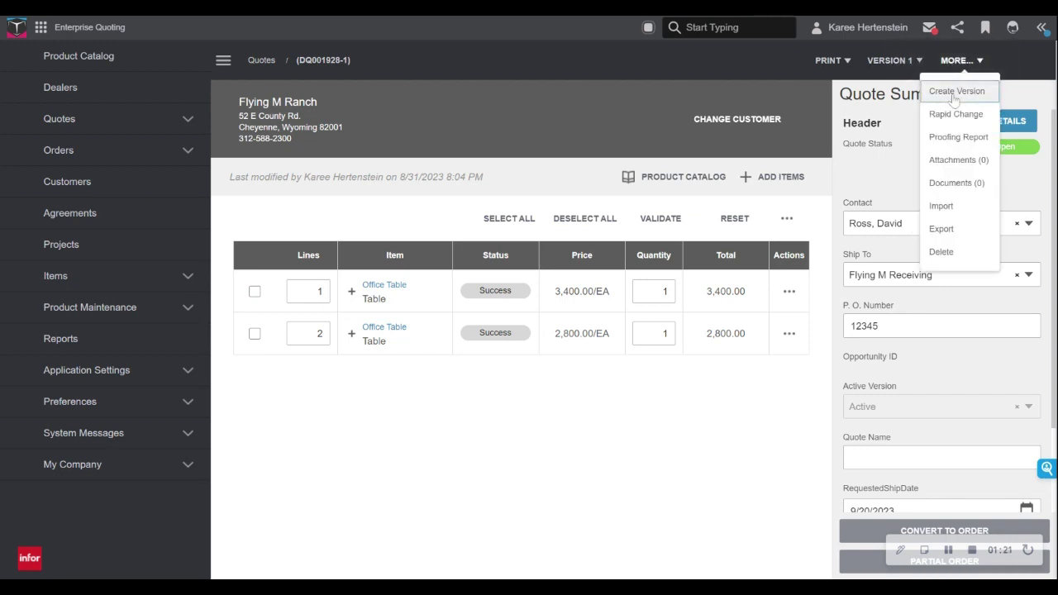
{"action": "left_click", "coordinate": [955, 93]}
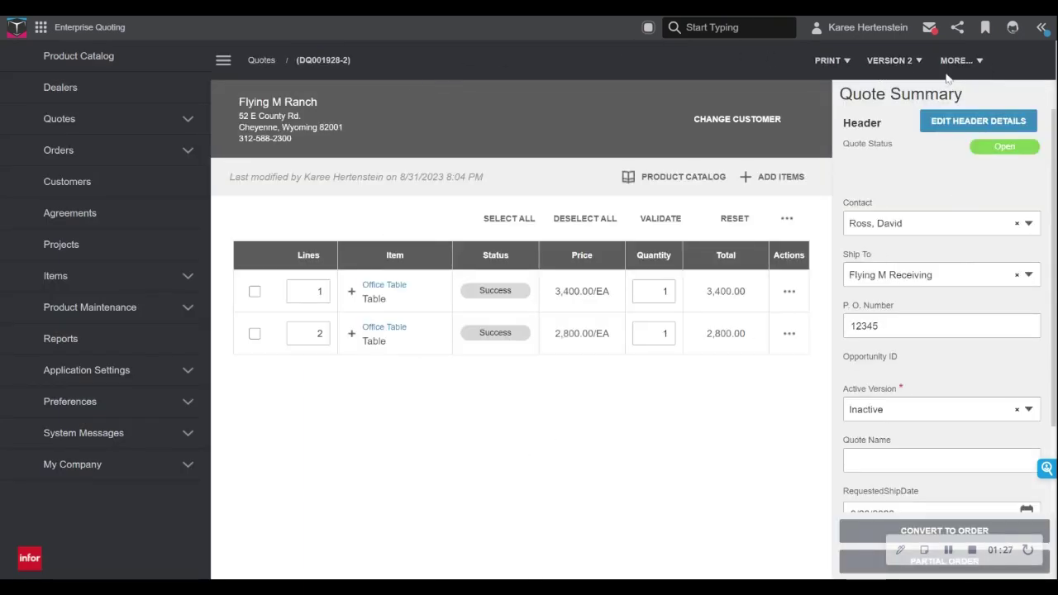
{"action": "left_click", "coordinate": [789, 334]}
{"action": "left_click", "coordinate": [759, 557]}
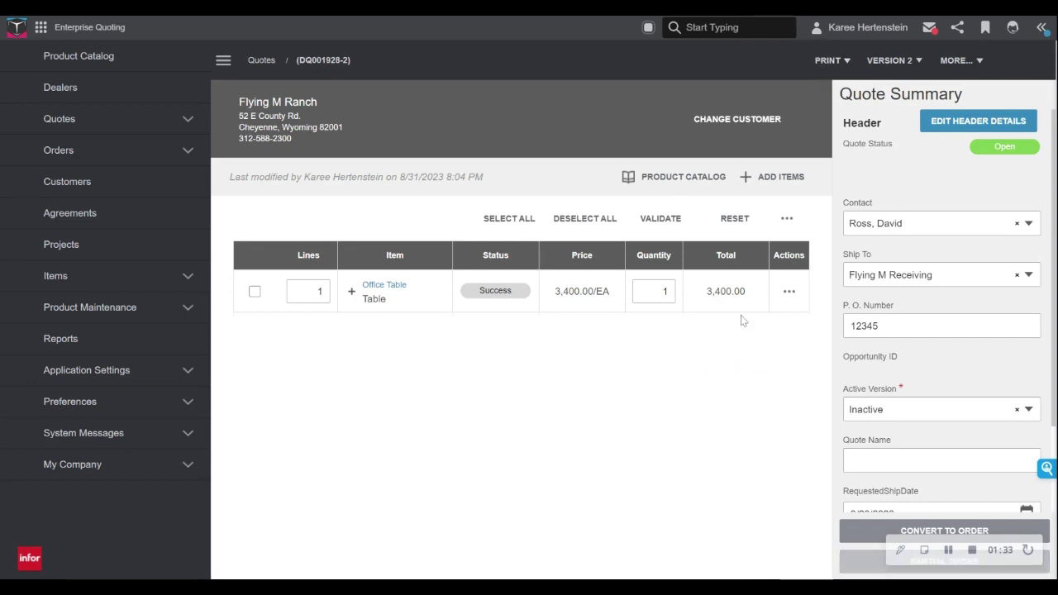
{"action": "left_click", "coordinate": [900, 60]}
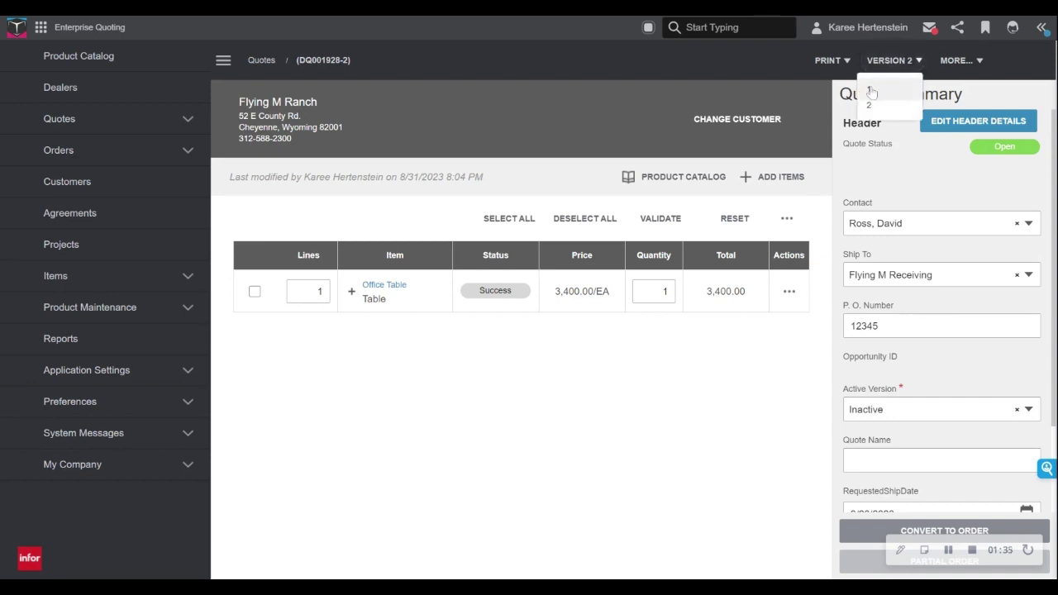
{"action": "left_click", "coordinate": [871, 91]}
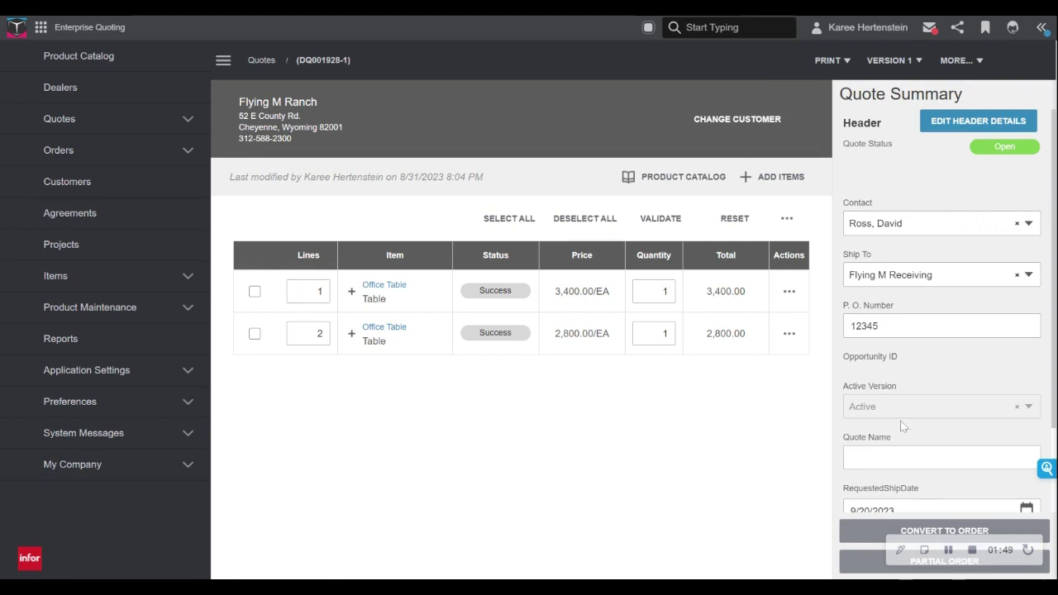
- Convert quote DQ001928-1 into order DO001625, confirming, and place the order
{"action": "left_click", "coordinate": [874, 532]}
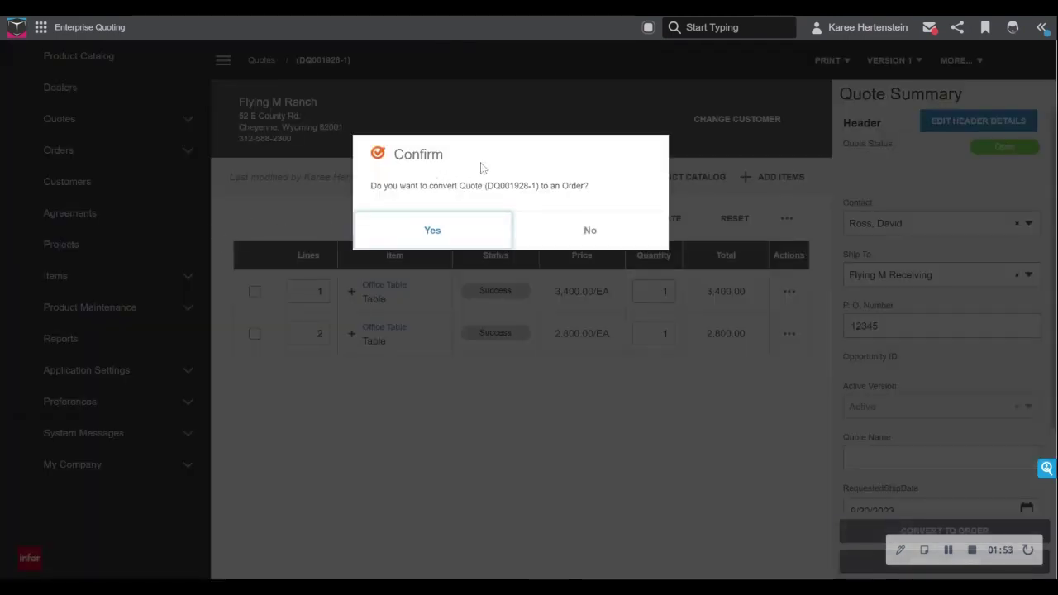
{"action": "left_click", "coordinate": [444, 232]}
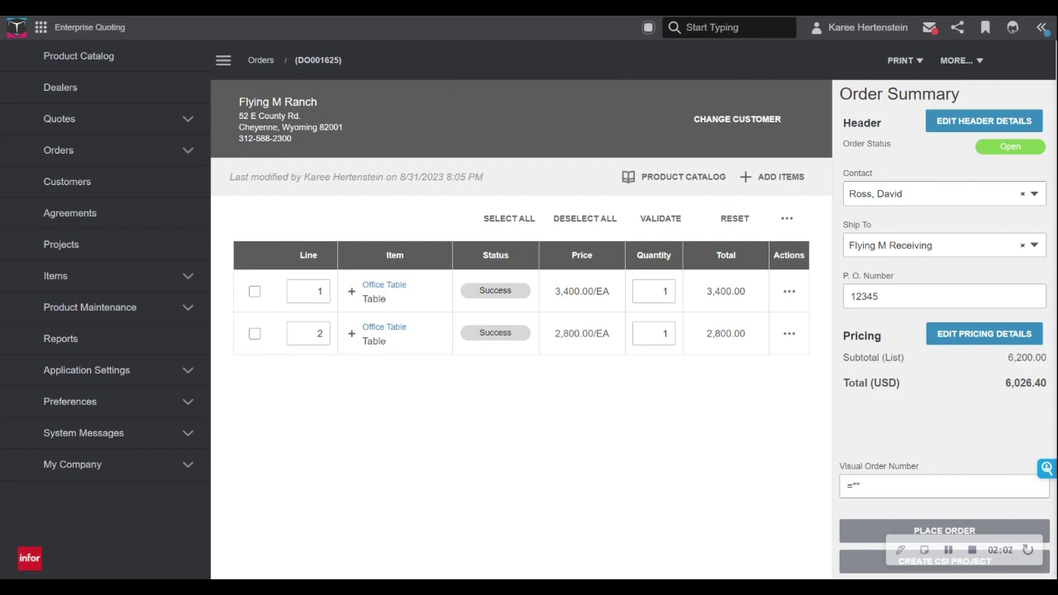
{"action": "left_click", "coordinate": [870, 533]}
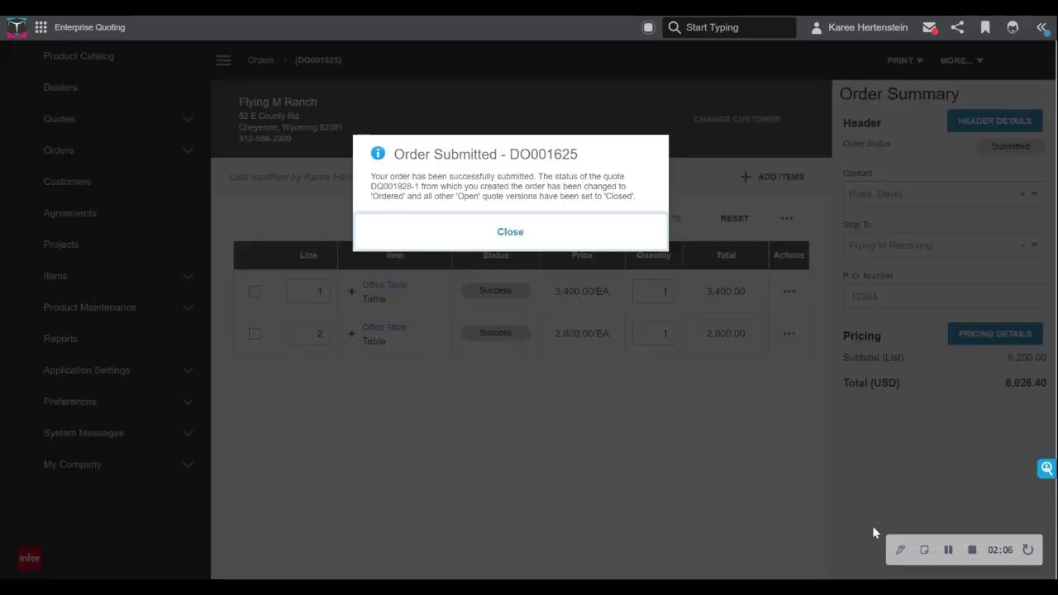